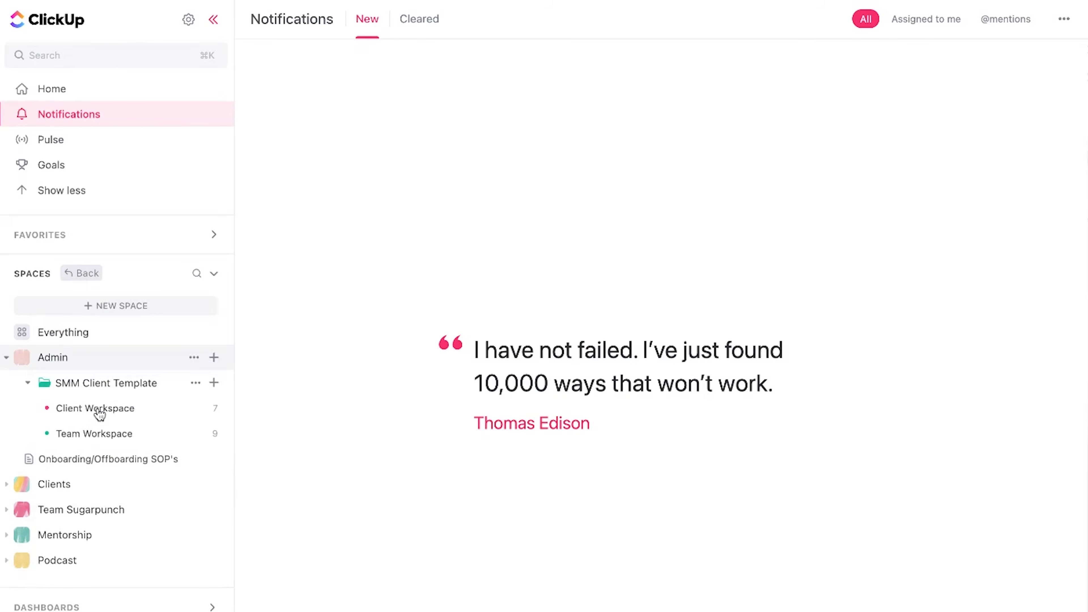
Open the Client Workspace list in the SMM Client Template folder and look through its Calendar and Chat views
{"action": "left_click", "coordinate": [92, 408]}
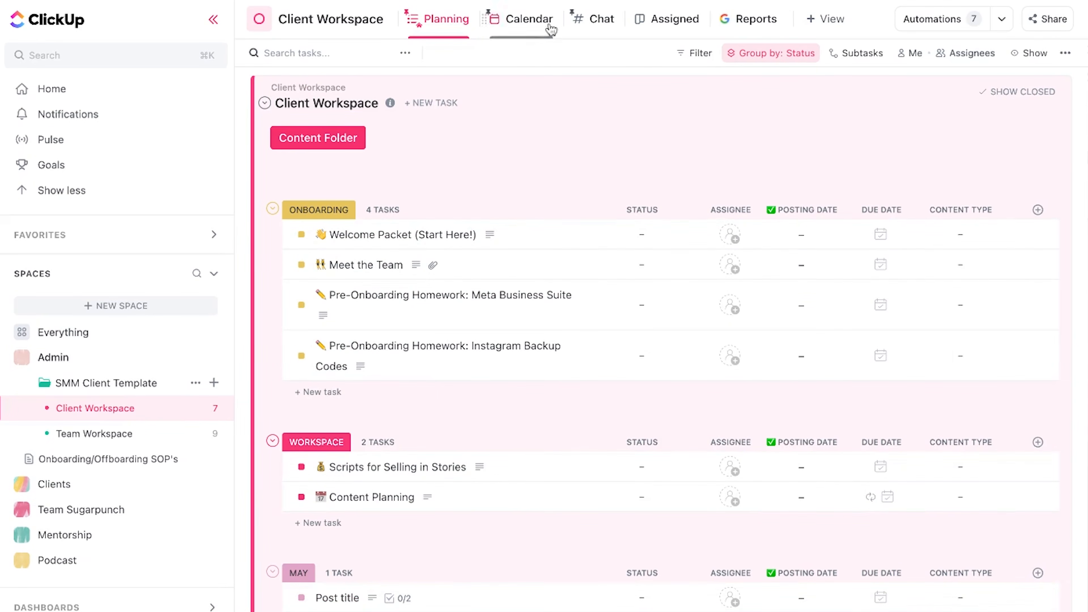
{"action": "left_click", "coordinate": [534, 29]}
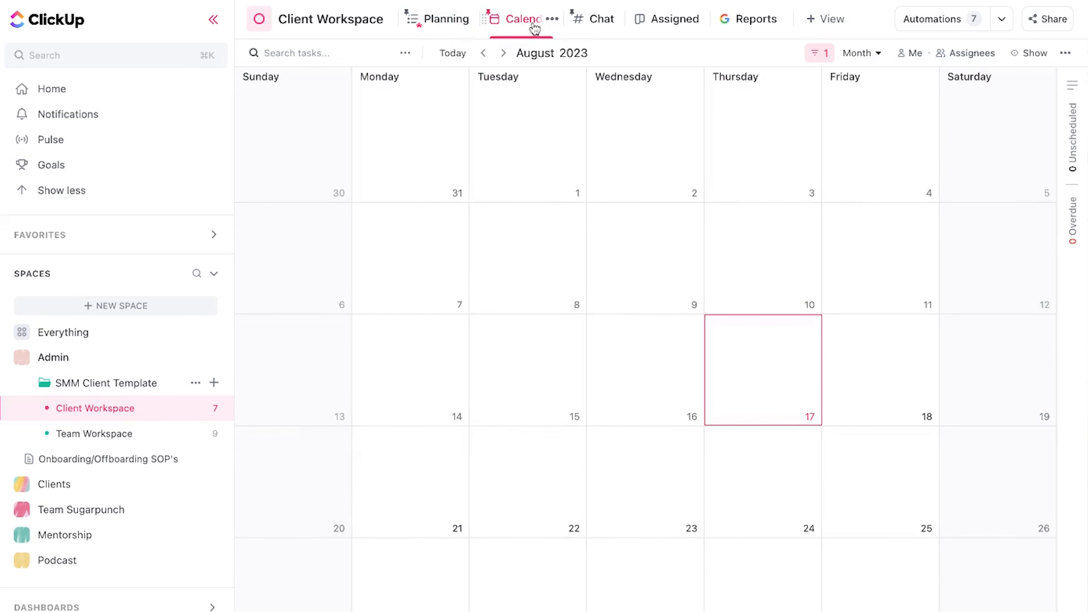
{"action": "left_click", "coordinate": [591, 22]}
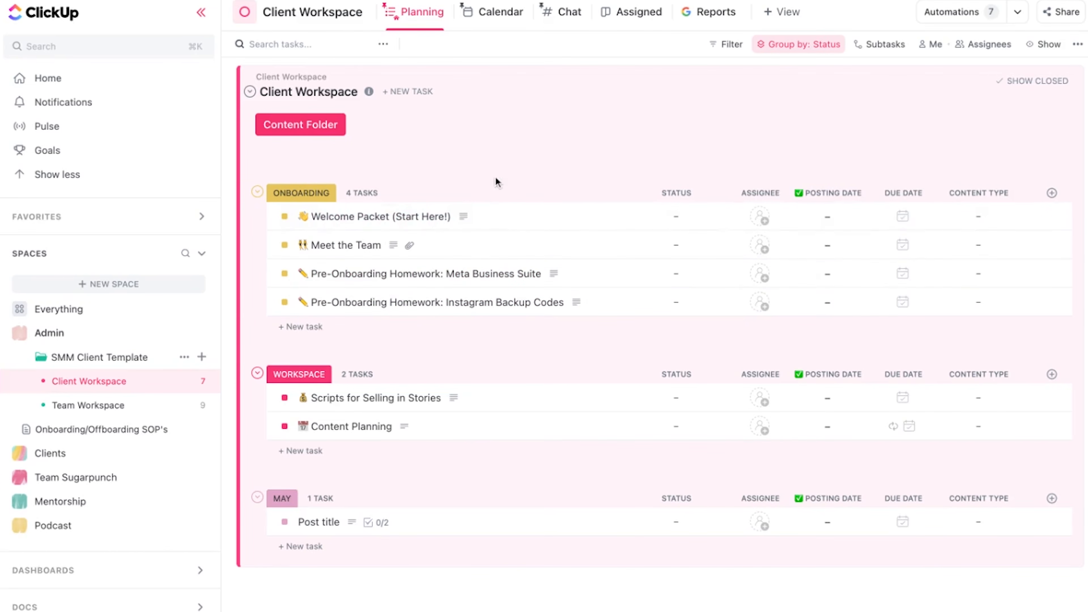
{"action": "left_click", "coordinate": [1048, 576]}
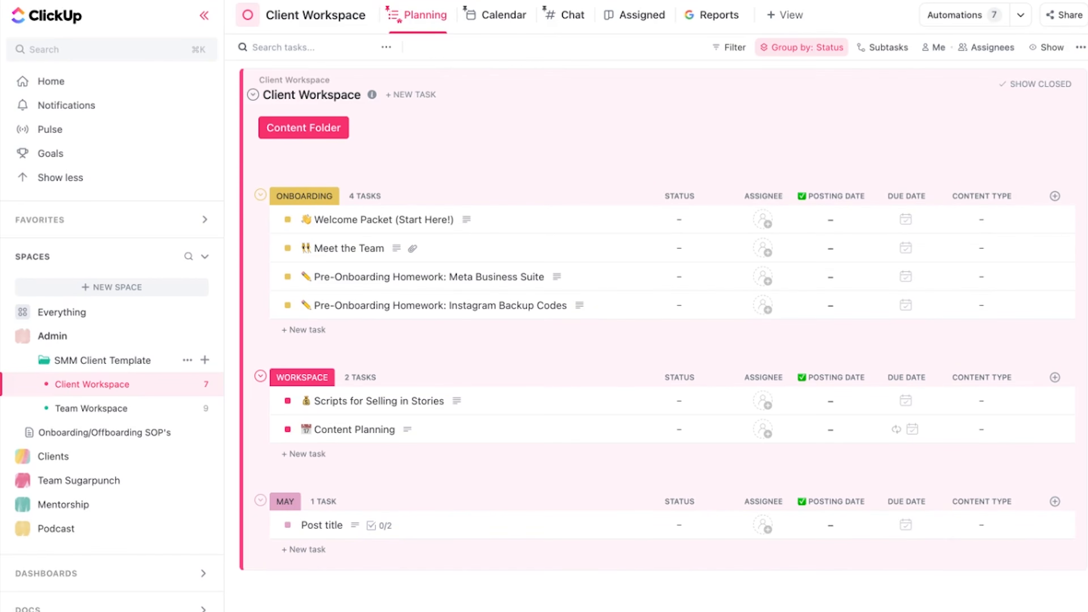
{"action": "left_click", "coordinate": [204, 15]}
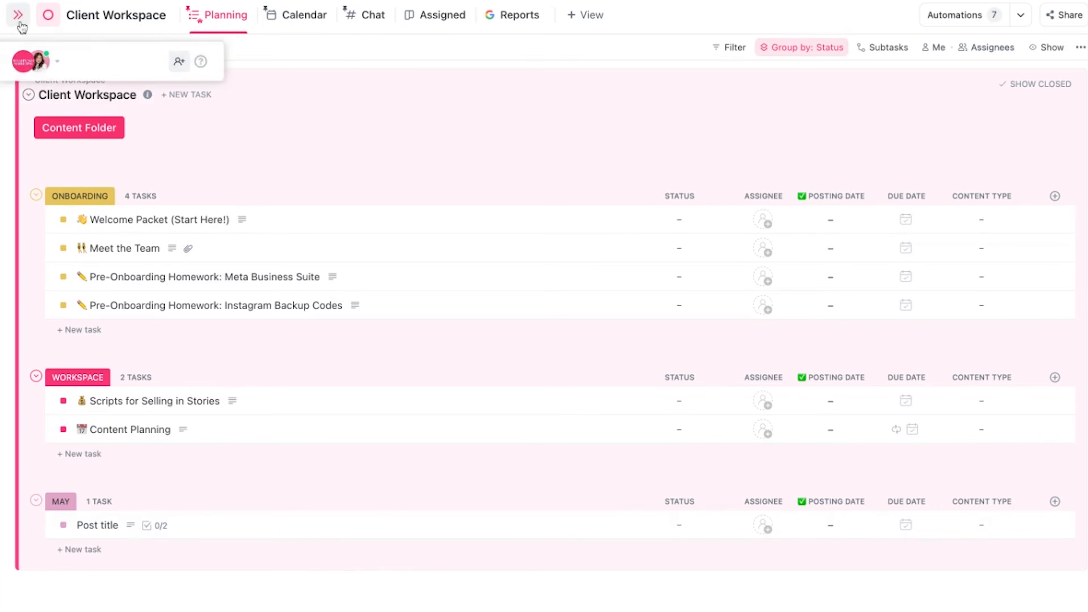
{"action": "left_click", "coordinate": [18, 14]}
{"action": "left_click", "coordinate": [207, 258]}
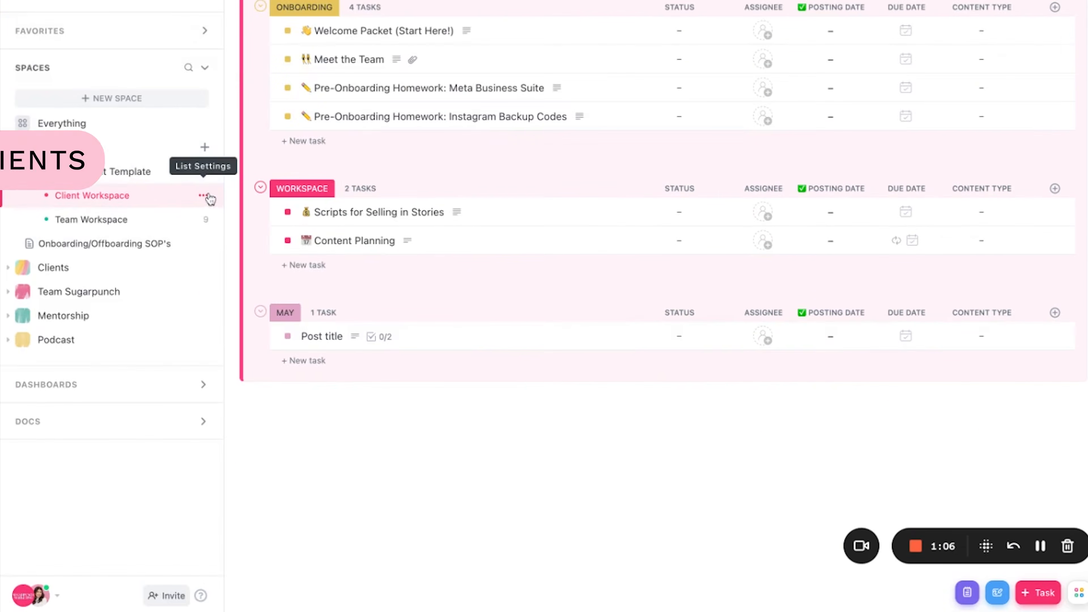
Prepare a sharing invitation for the Client Workspace list with the client's e-mail address and the Guest role
{"action": "left_click", "coordinate": [203, 384]}
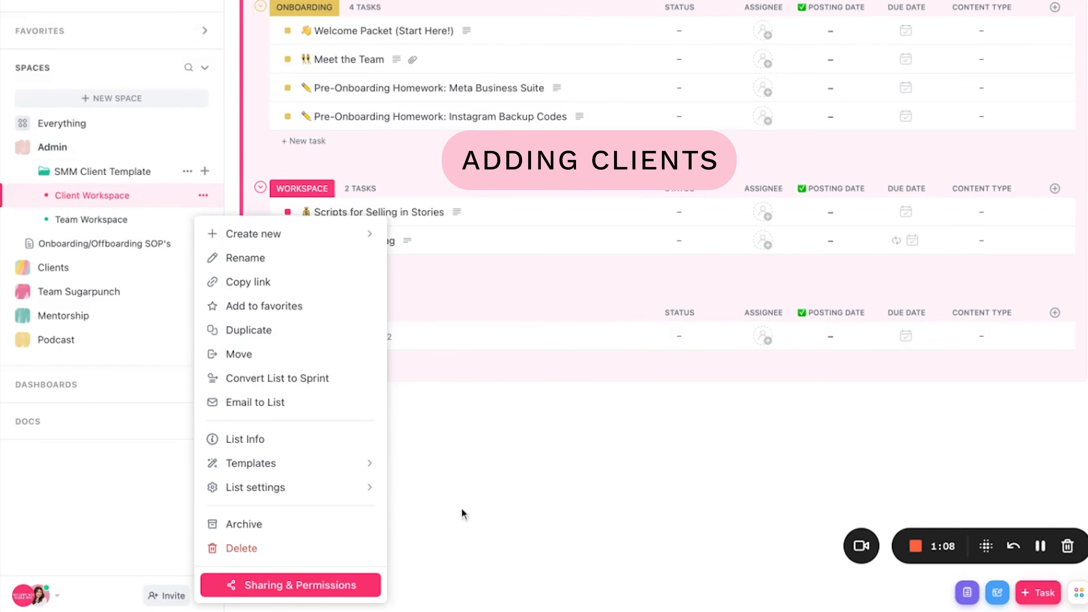
{"action": "left_click", "coordinate": [320, 586]}
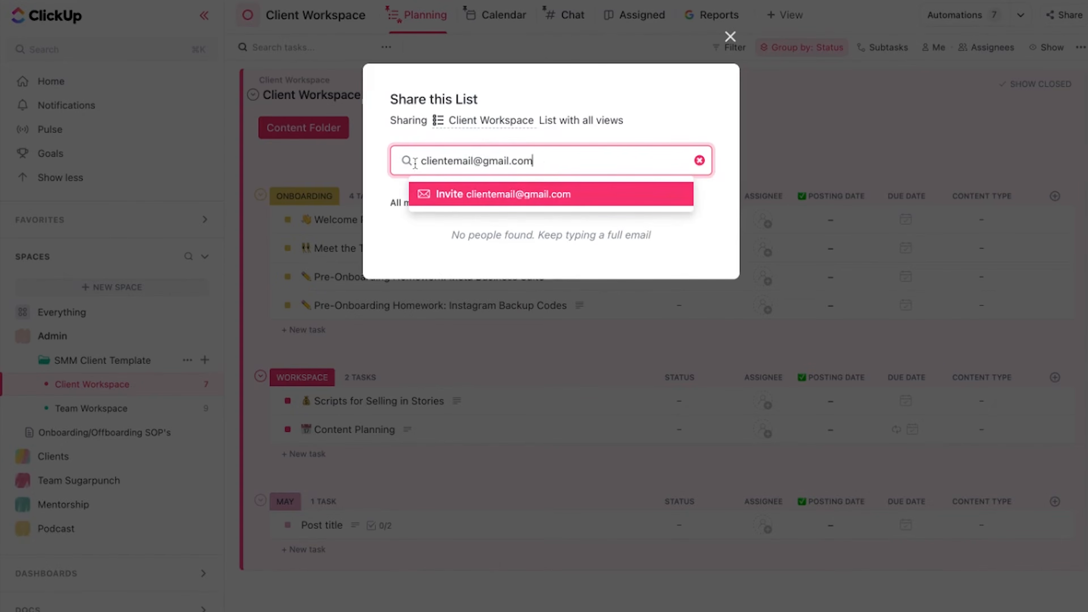
{"action": "left_click", "coordinate": [510, 196]}
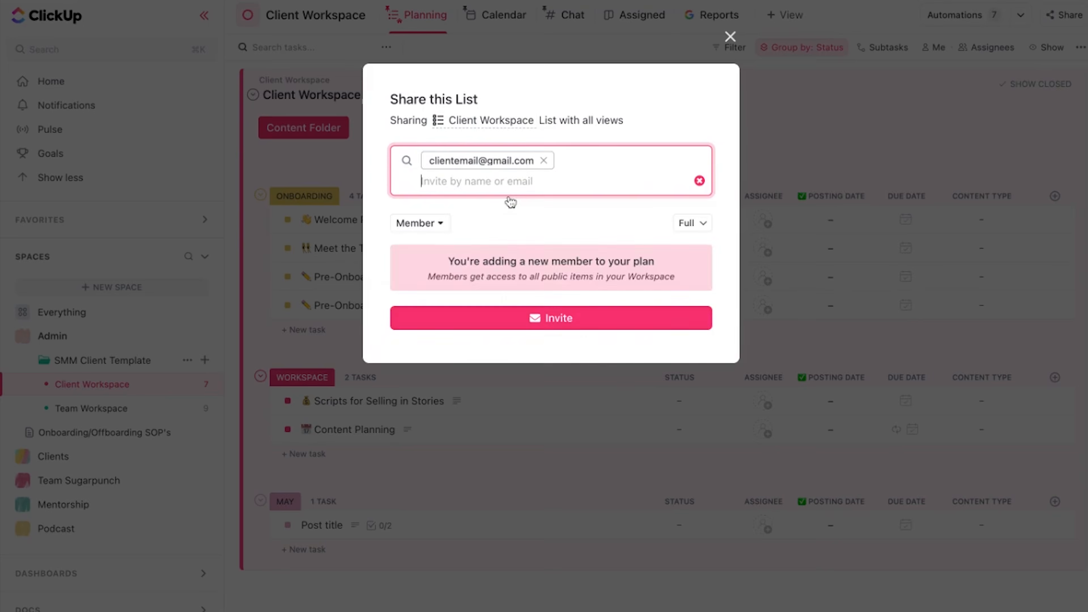
{"action": "left_click", "coordinate": [432, 227]}
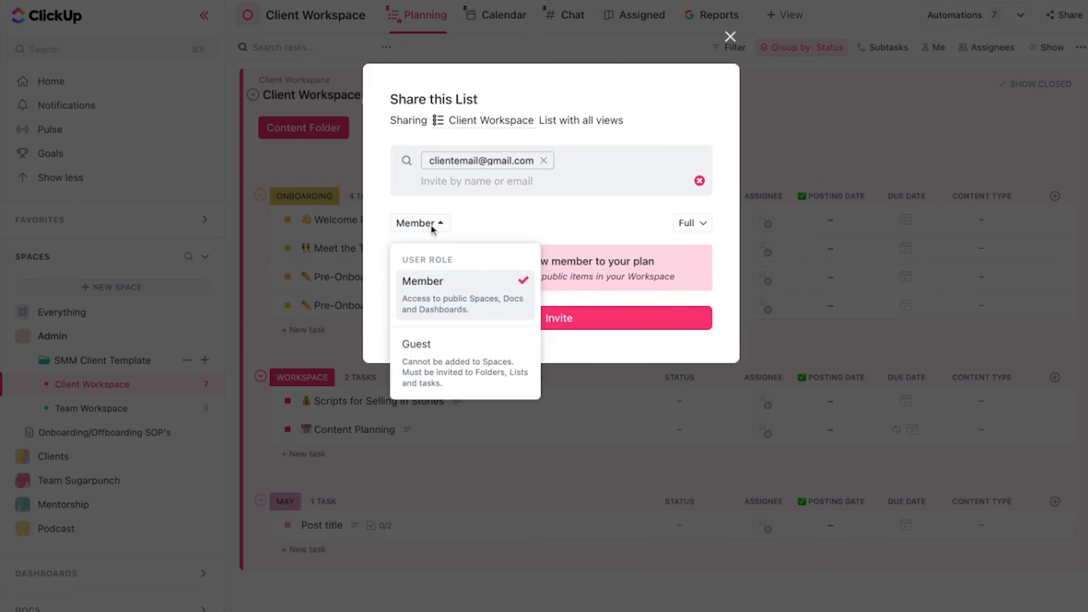
{"action": "left_click", "coordinate": [463, 377]}
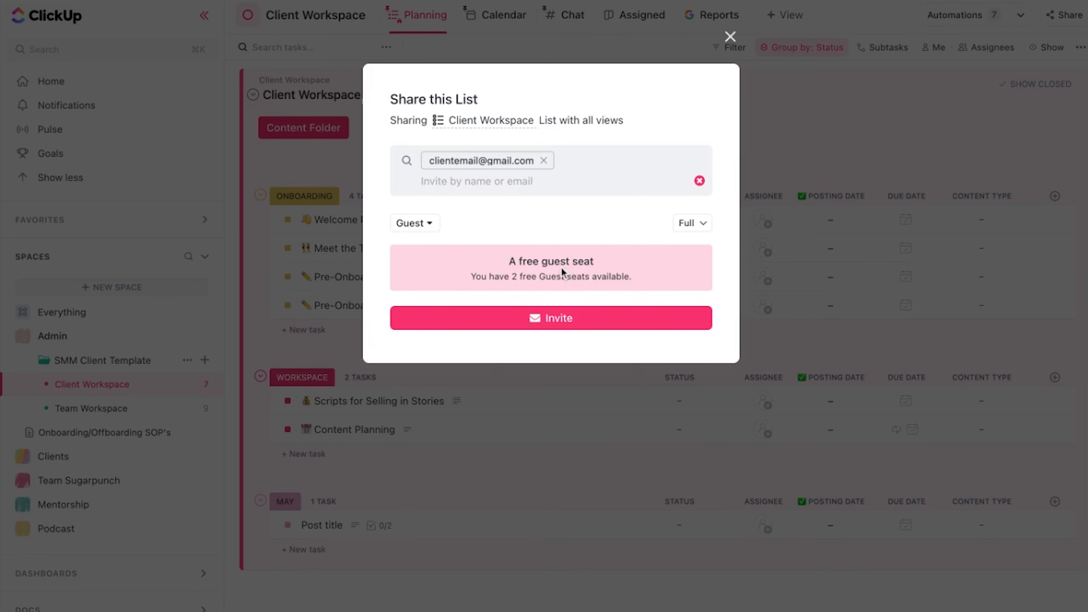
Check the guest's permission levels, keep Full, and close the sharing dialog without sending the invitation
{"action": "left_click", "coordinate": [698, 223]}
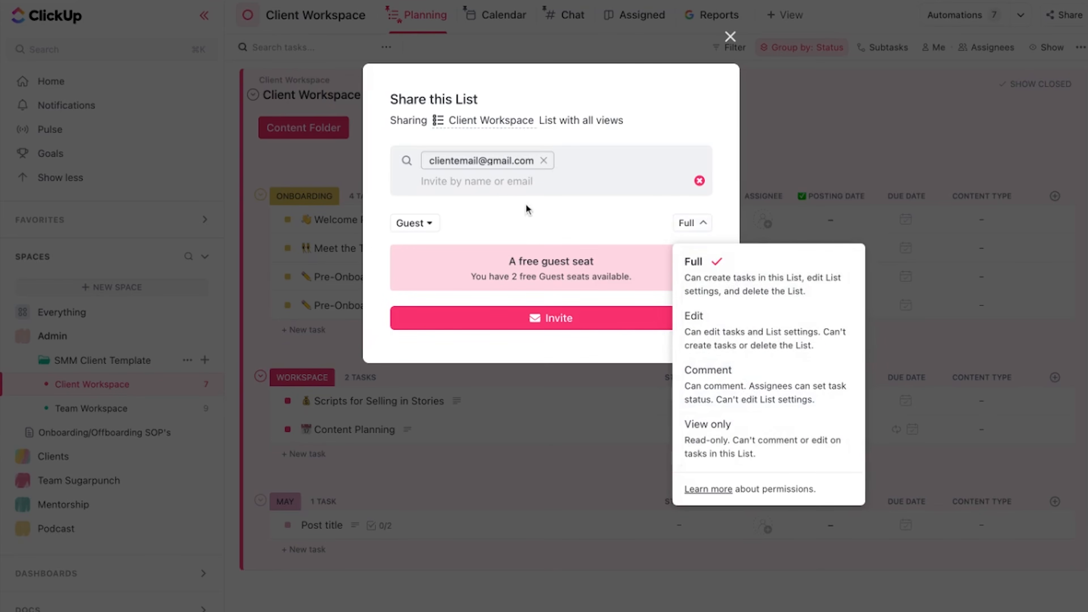
{"action": "left_click", "coordinate": [745, 277]}
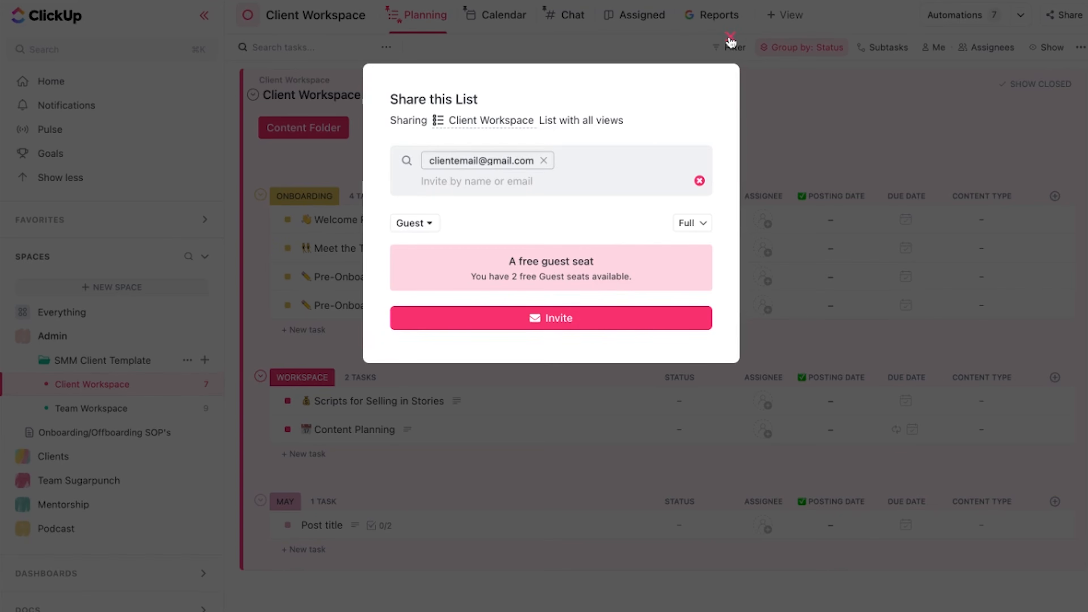
{"action": "key", "text": "Escape"}
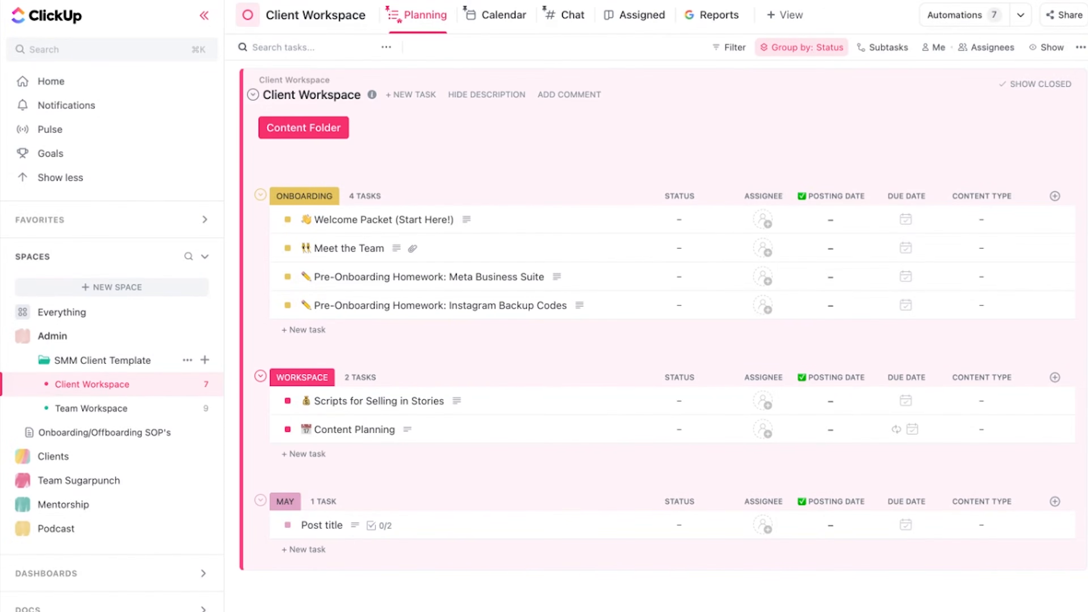
Open the notification settings for the Sugarpunch Marketing workspace
{"action": "left_click", "coordinate": [100, 103]}
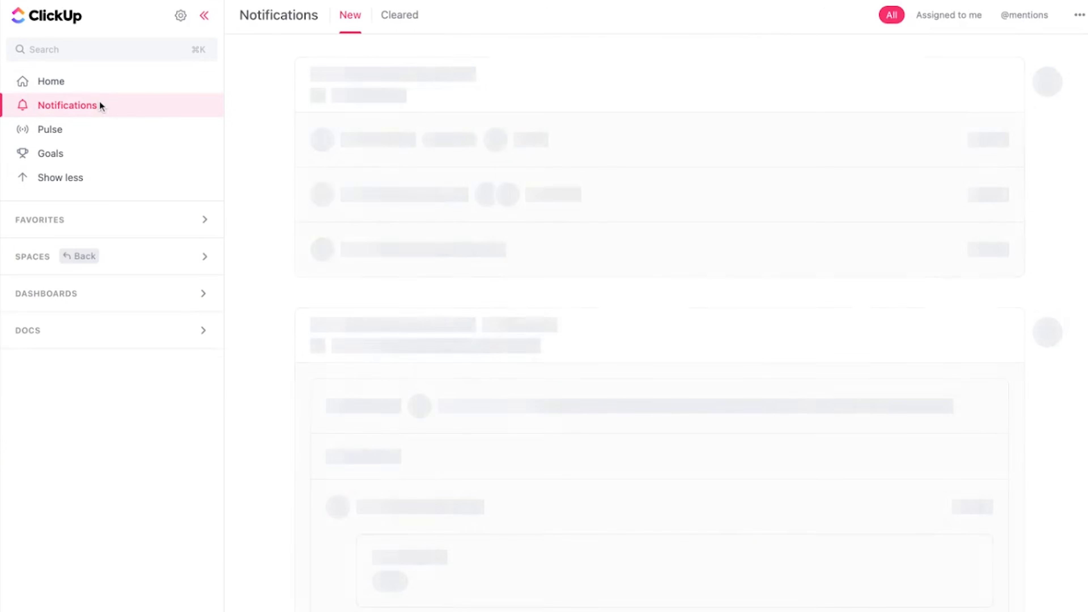
{"action": "left_click", "coordinate": [1078, 16]}
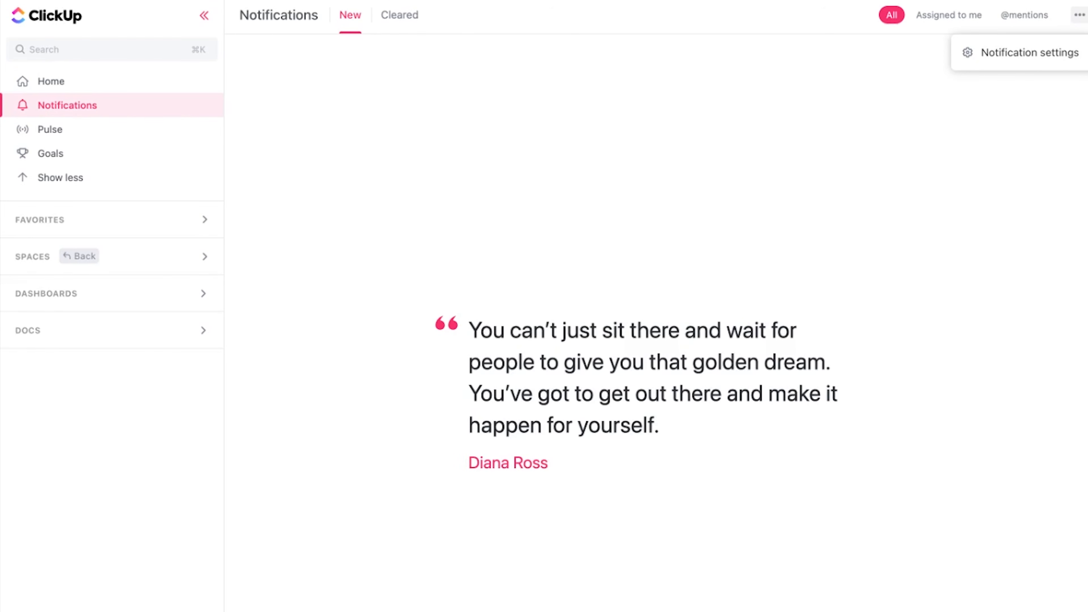
{"action": "left_click", "coordinate": [1013, 64]}
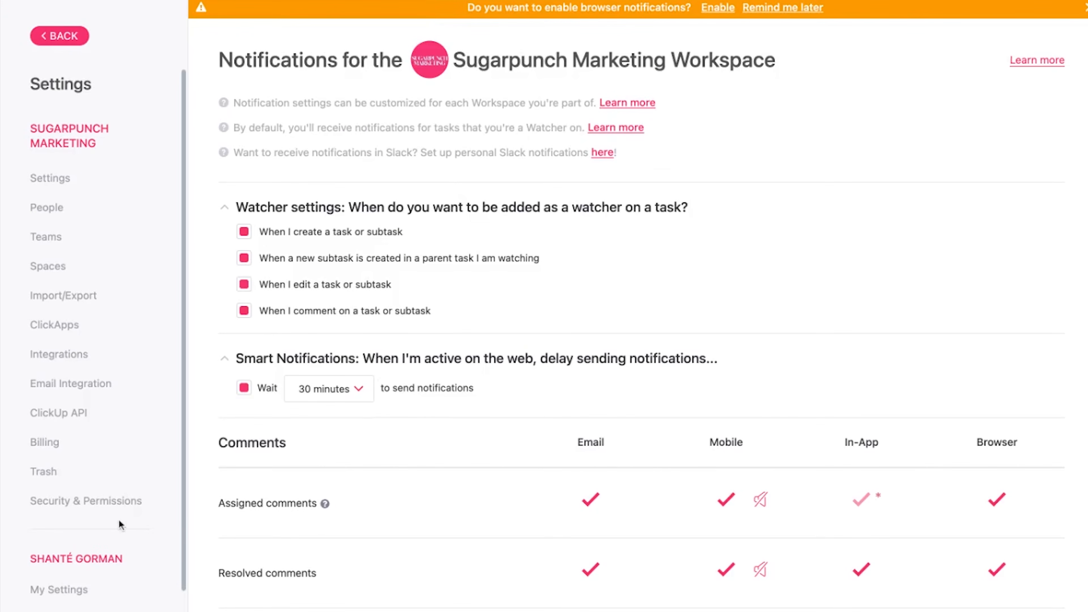
Examine the email, mobile, in-app and browser notification settings across all categories, and return to the workspace
{"action": "scroll", "coordinate": [552, 462], "scroll_direction": "down", "scroll_amount": 2}
{"action": "scroll", "coordinate": [548, 458], "scroll_direction": "down", "scroll_amount": 5}
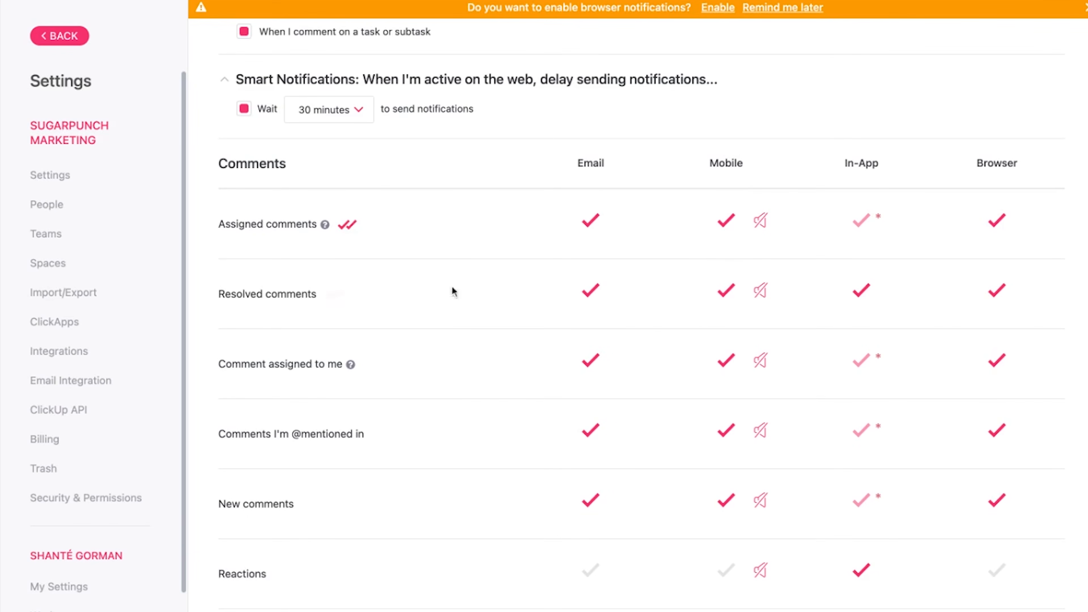
{"action": "scroll", "coordinate": [455, 332], "scroll_direction": "down", "scroll_amount": 15}
{"action": "scroll", "coordinate": [483, 352], "scroll_direction": "down", "scroll_amount": 20}
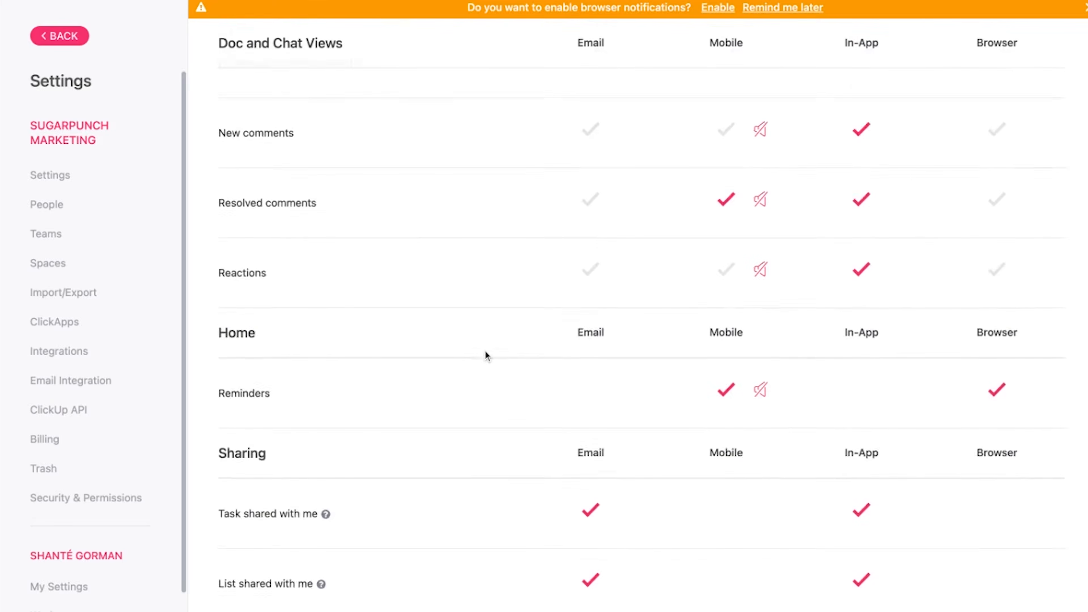
{"action": "scroll", "coordinate": [485, 356], "scroll_direction": "down", "scroll_amount": 2}
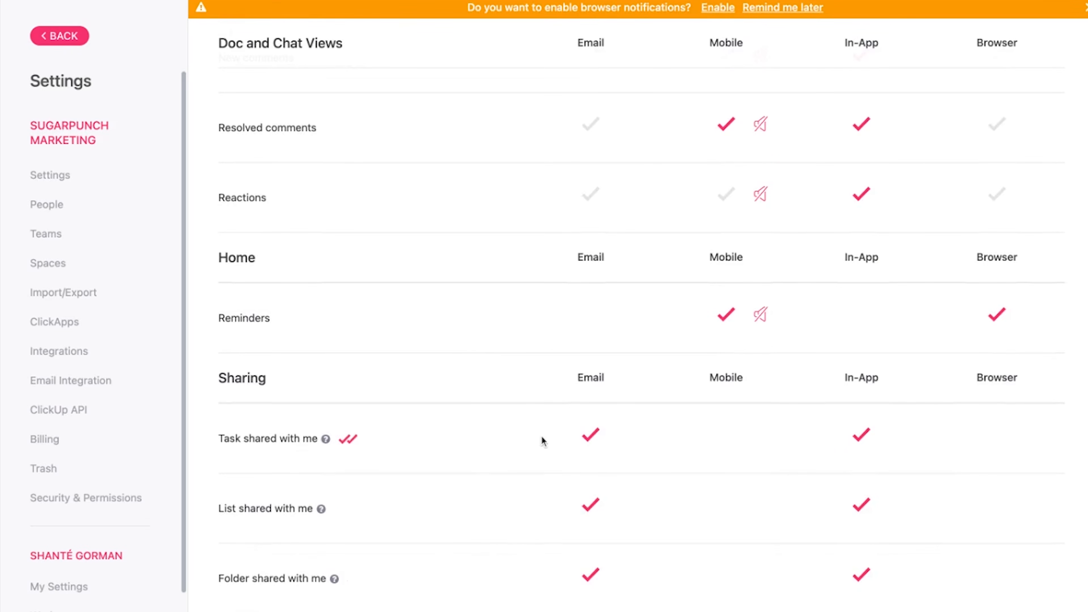
{"action": "scroll", "coordinate": [536, 415], "scroll_direction": "up", "scroll_amount": 20}
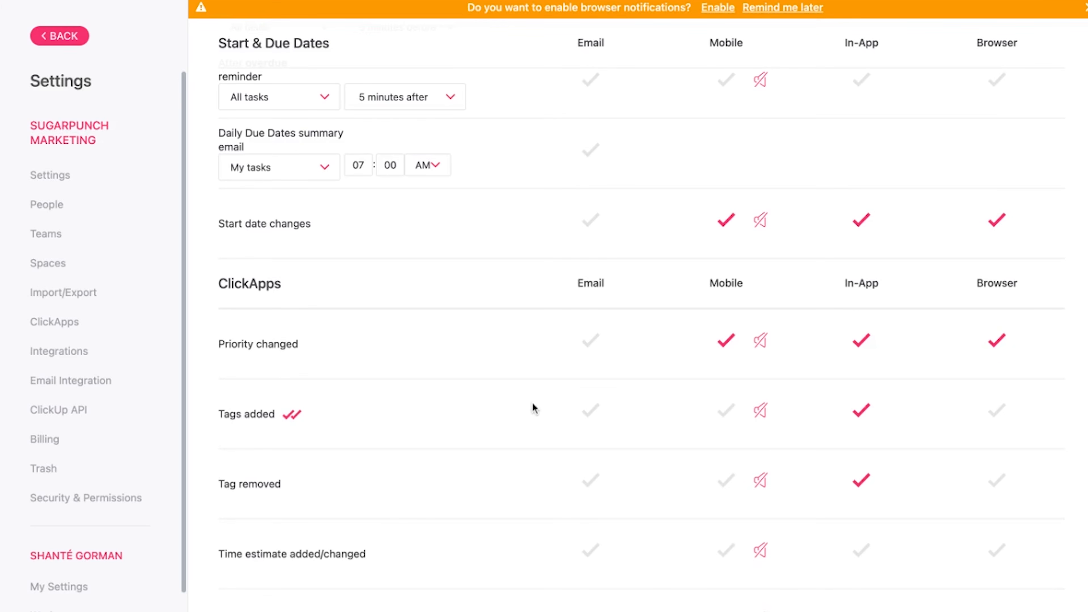
{"action": "scroll", "coordinate": [522, 393], "scroll_direction": "down", "scroll_amount": 5}
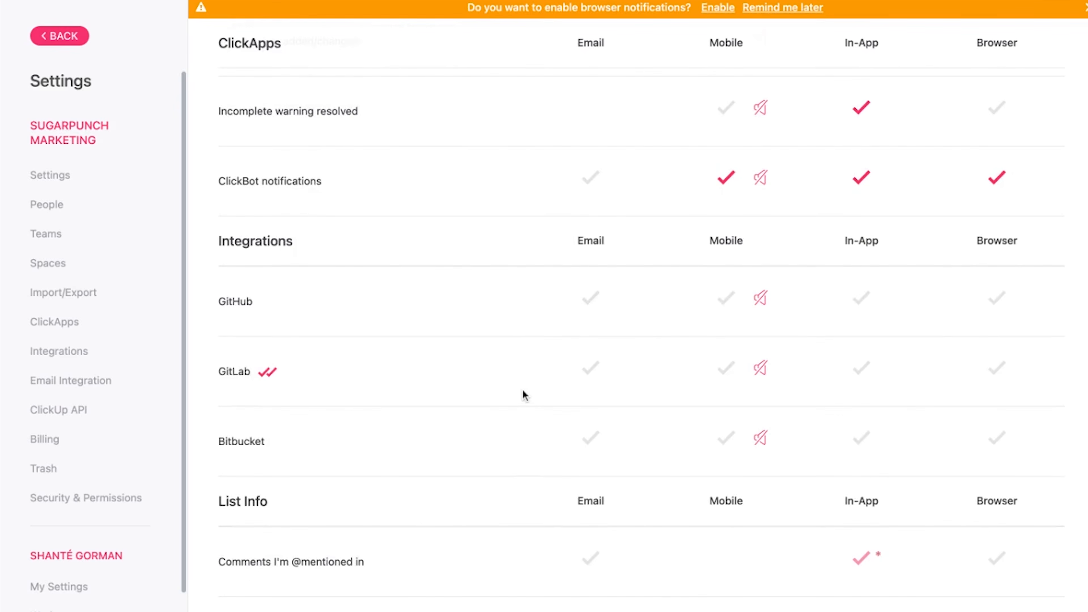
{"action": "scroll", "coordinate": [524, 382], "scroll_direction": "down", "scroll_amount": 6}
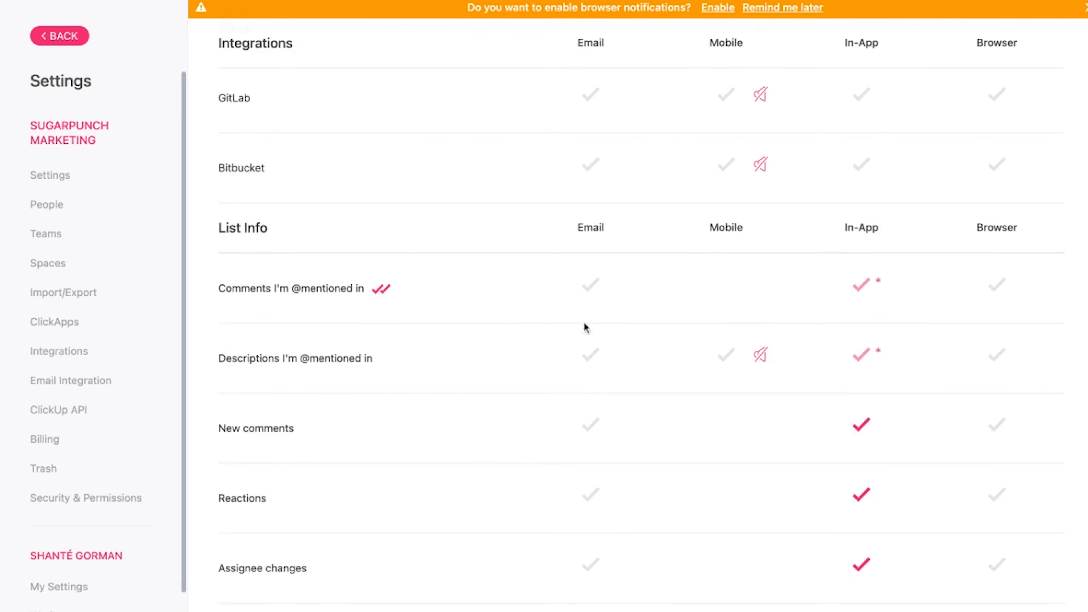
{"action": "scroll", "coordinate": [530, 321], "scroll_direction": "up", "scroll_amount": 15}
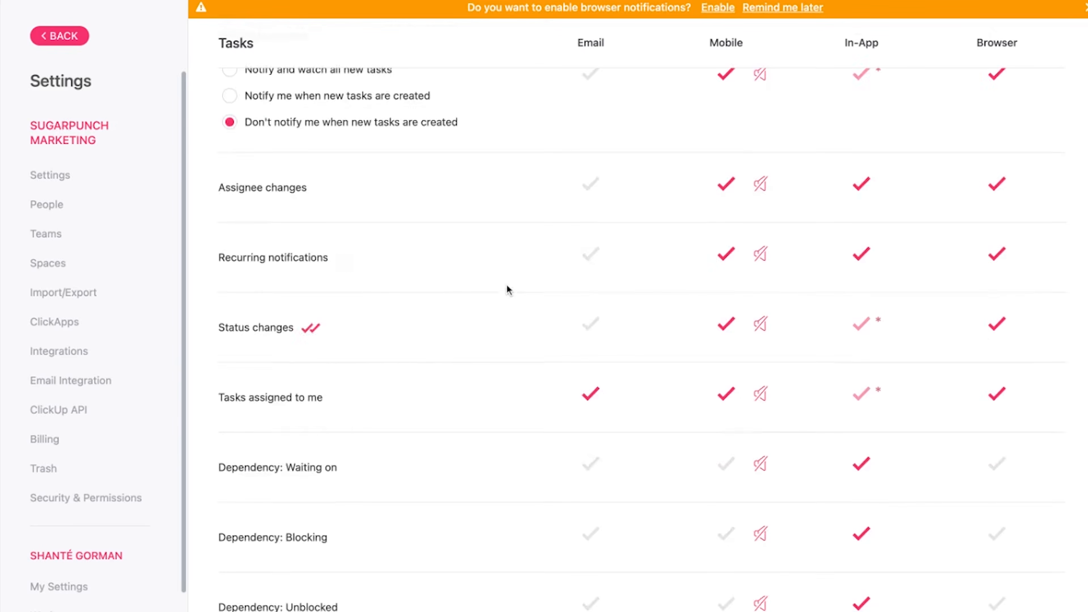
{"action": "scroll", "coordinate": [506, 278], "scroll_direction": "up", "scroll_amount": 10}
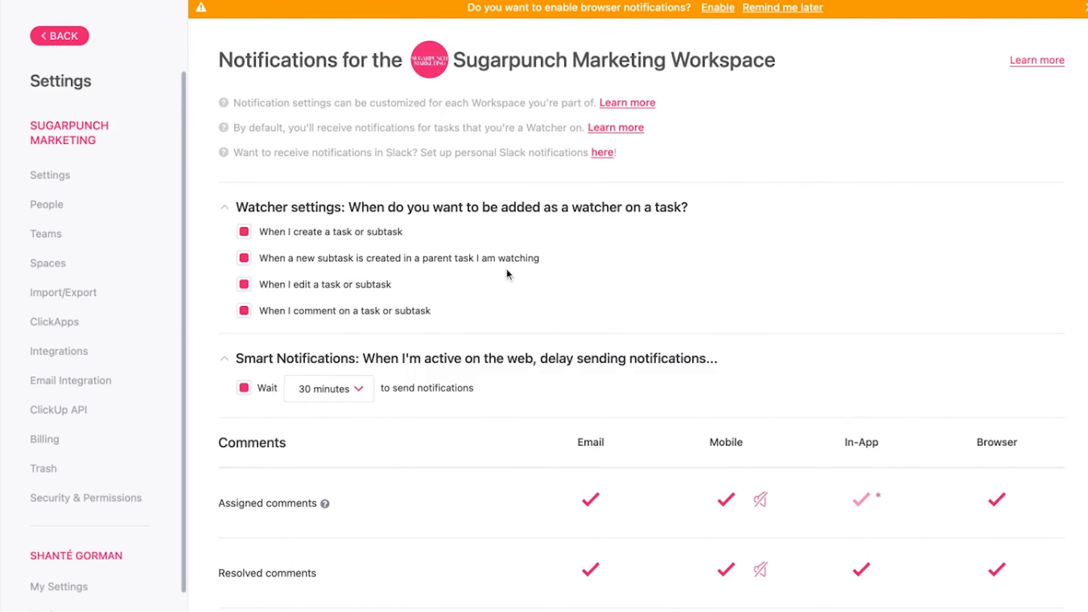
{"action": "left_click", "coordinate": [61, 36]}
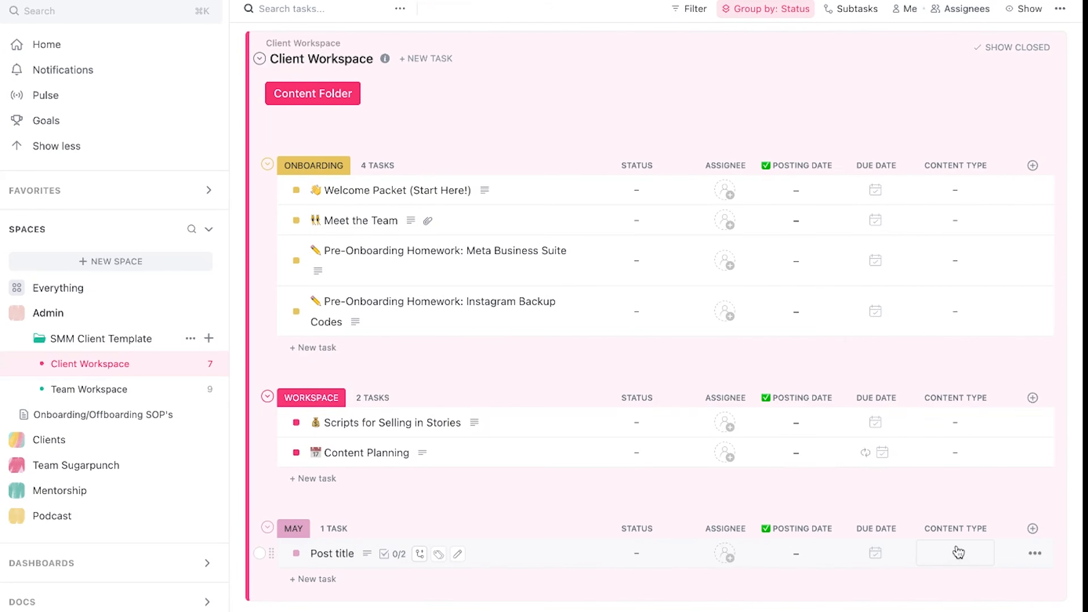
Open the Post title task in the May group and read its description template from Links through Caption & Hashtags
{"action": "left_click", "coordinate": [332, 553]}
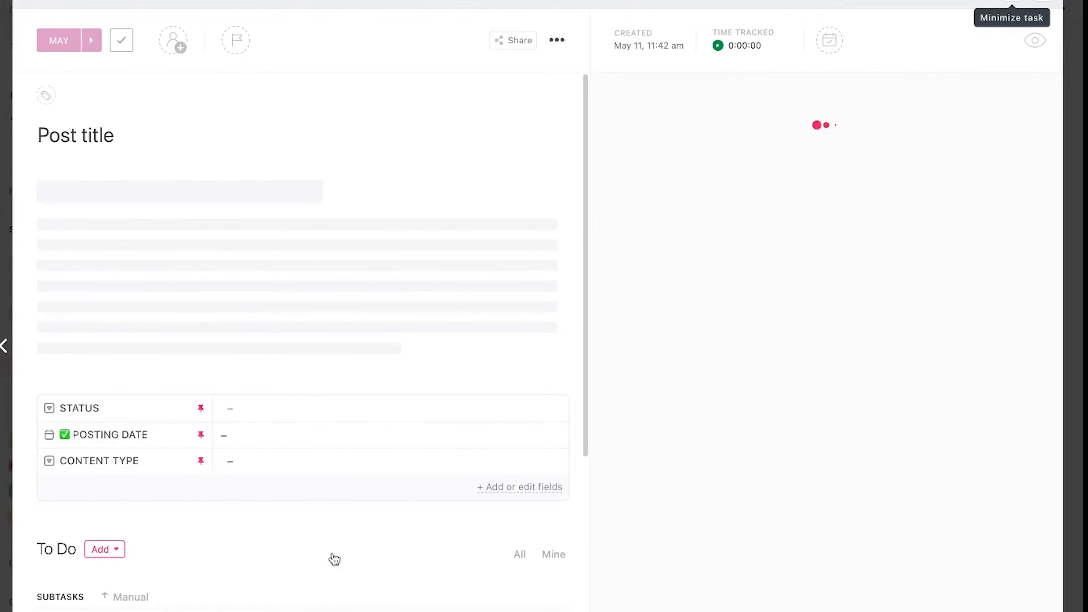
{"action": "mouse_move", "coordinate": [50, 135]}
{"action": "left_mouse_down"}
{"action": "mouse_move", "coordinate": [115, 136]}
{"action": "mouse_move", "coordinate": [36, 135]}
{"action": "left_mouse_up"}
{"action": "left_click", "coordinate": [133, 135]}
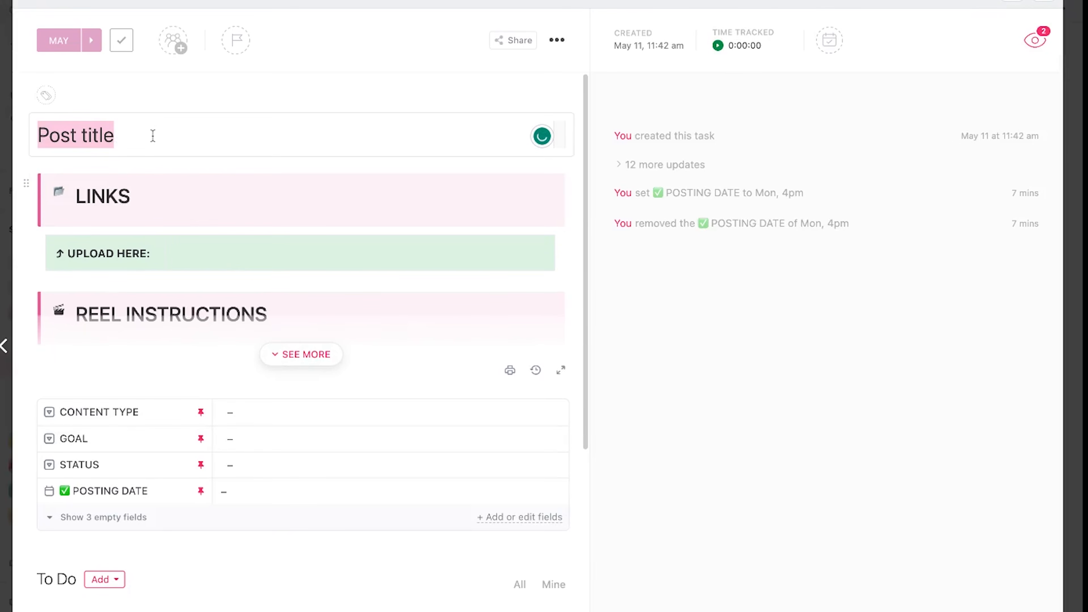
{"action": "left_click", "coordinate": [202, 251]}
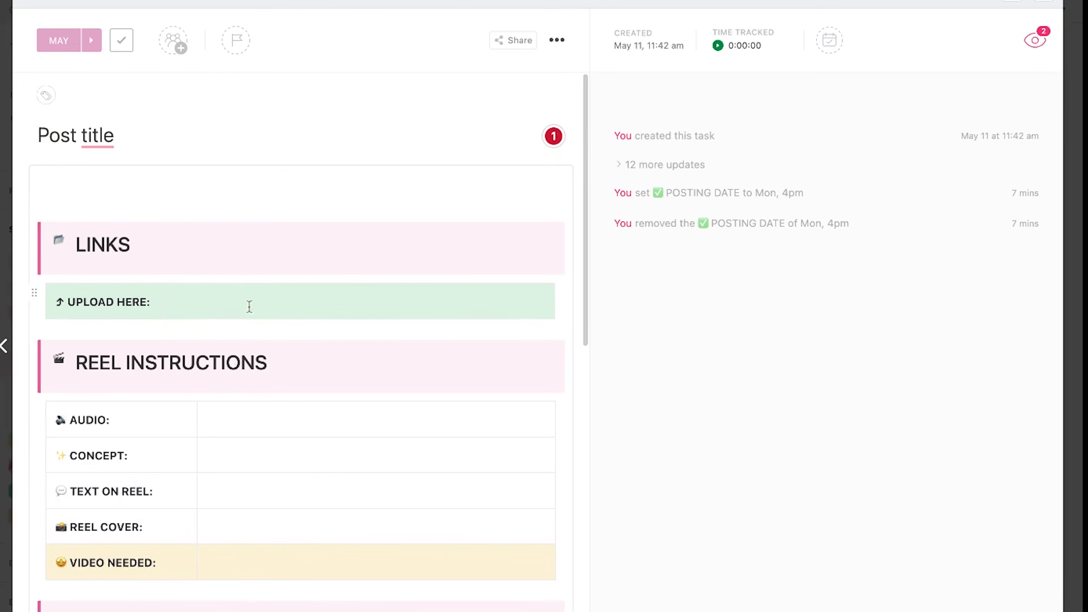
{"action": "scroll", "coordinate": [246, 301], "scroll_direction": "down", "scroll_amount": 5}
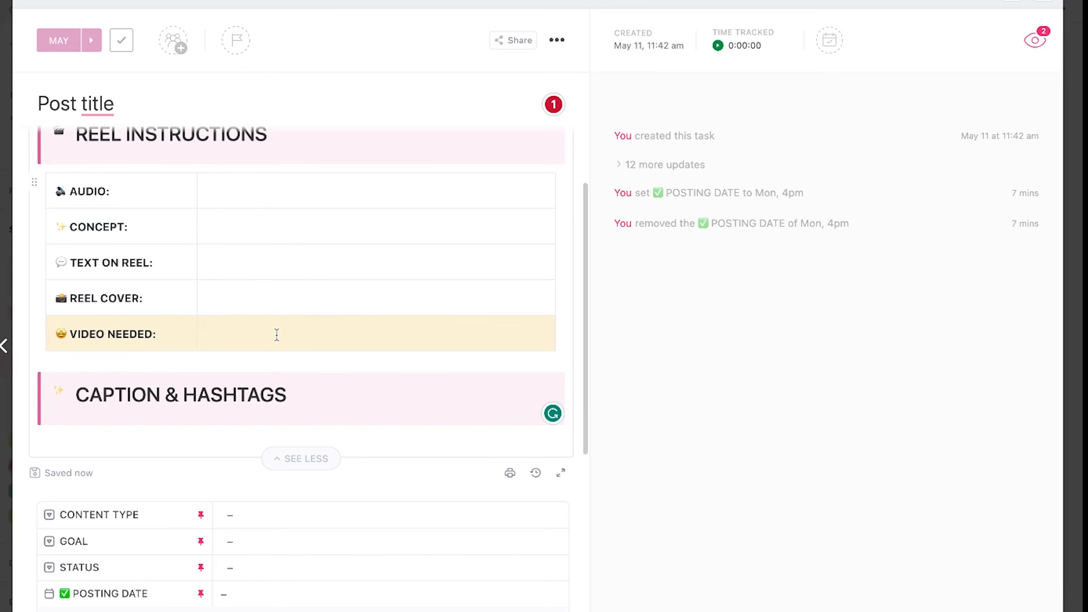
{"action": "scroll", "coordinate": [291, 329], "scroll_direction": "down", "scroll_amount": 4}
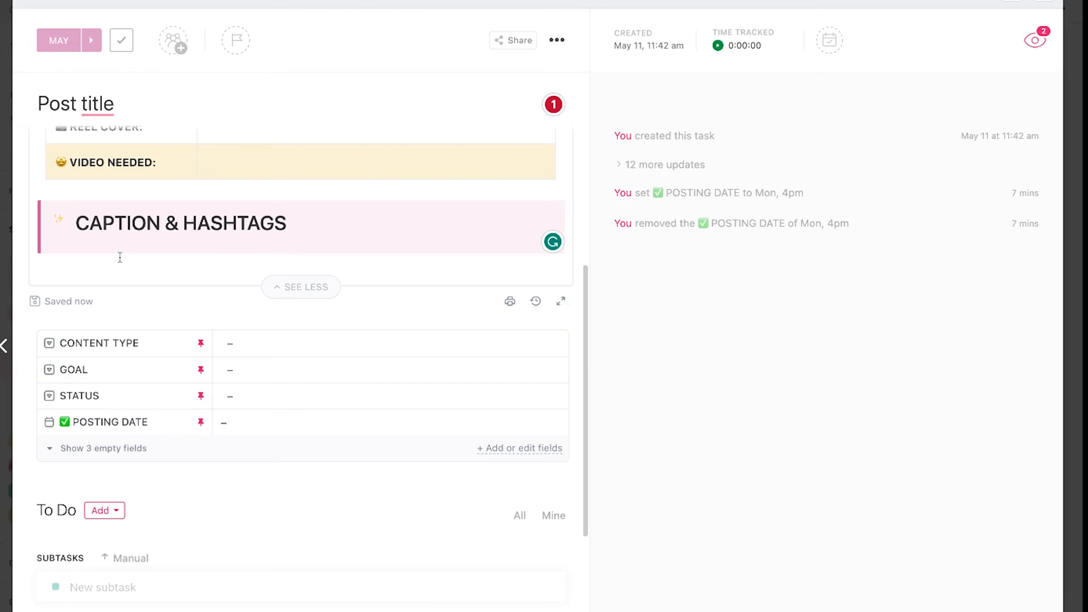
Check the available options of the Content Type, Goal and Status fields without choosing any
{"action": "left_click", "coordinate": [265, 353]}
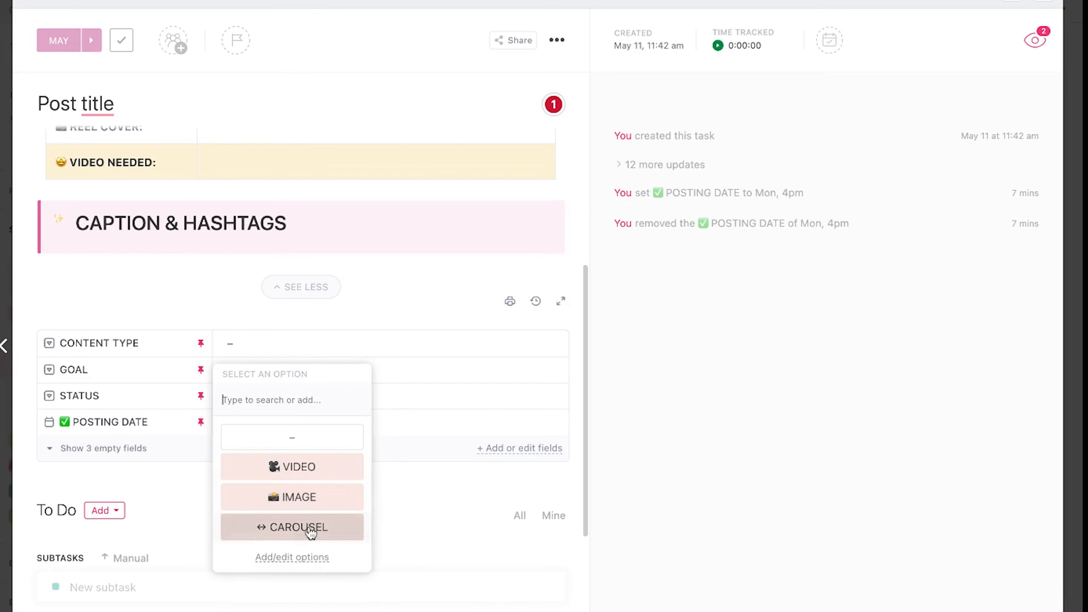
{"action": "left_click", "coordinate": [208, 305]}
{"action": "left_click", "coordinate": [272, 372]}
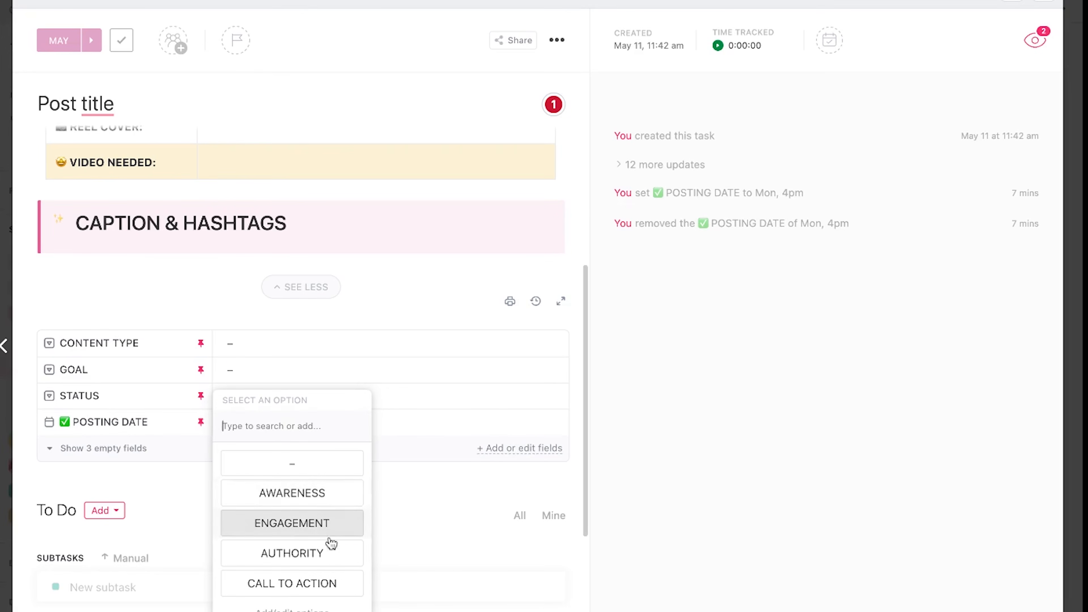
{"action": "left_click", "coordinate": [463, 496]}
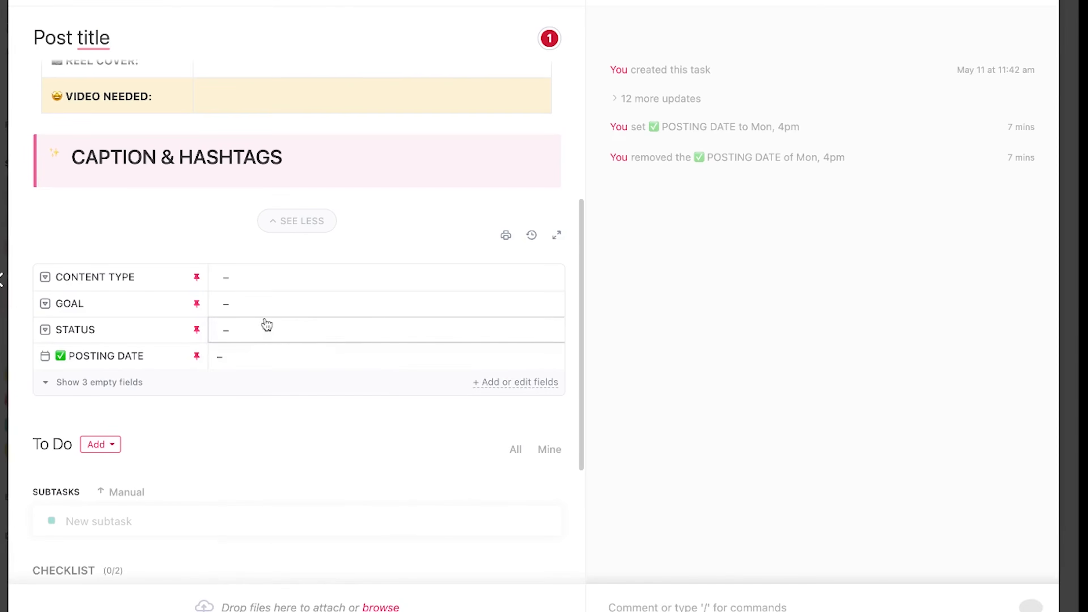
{"action": "left_click", "coordinate": [266, 326]}
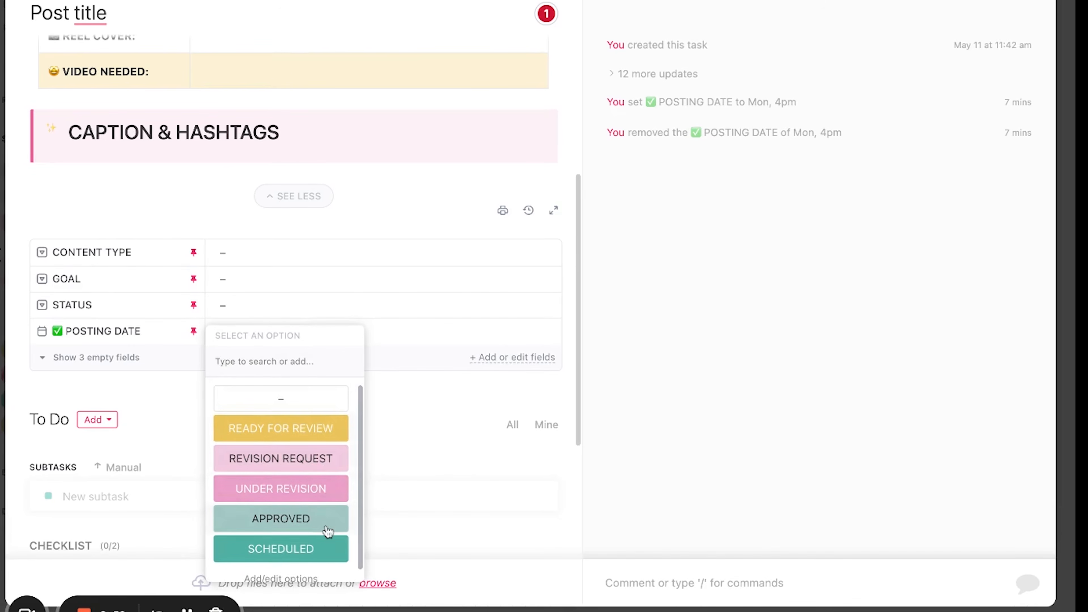
{"action": "left_click", "coordinate": [391, 401]}
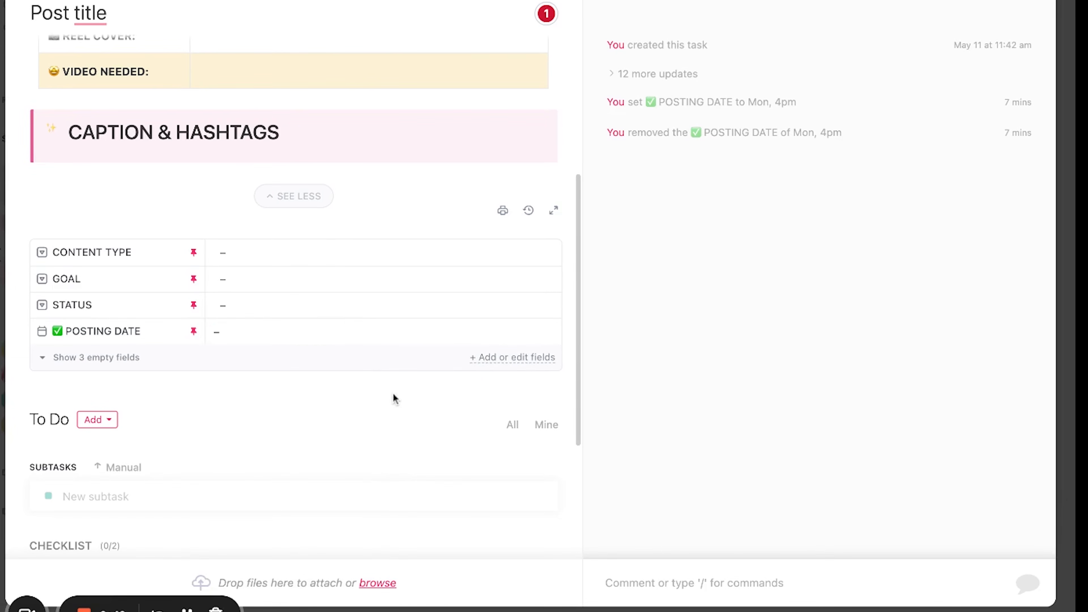
Set the task's posting date to August 17, 2023, look at the time option, and clear the date again
{"action": "left_click", "coordinate": [244, 336]}
{"action": "left_click", "coordinate": [479, 511]}
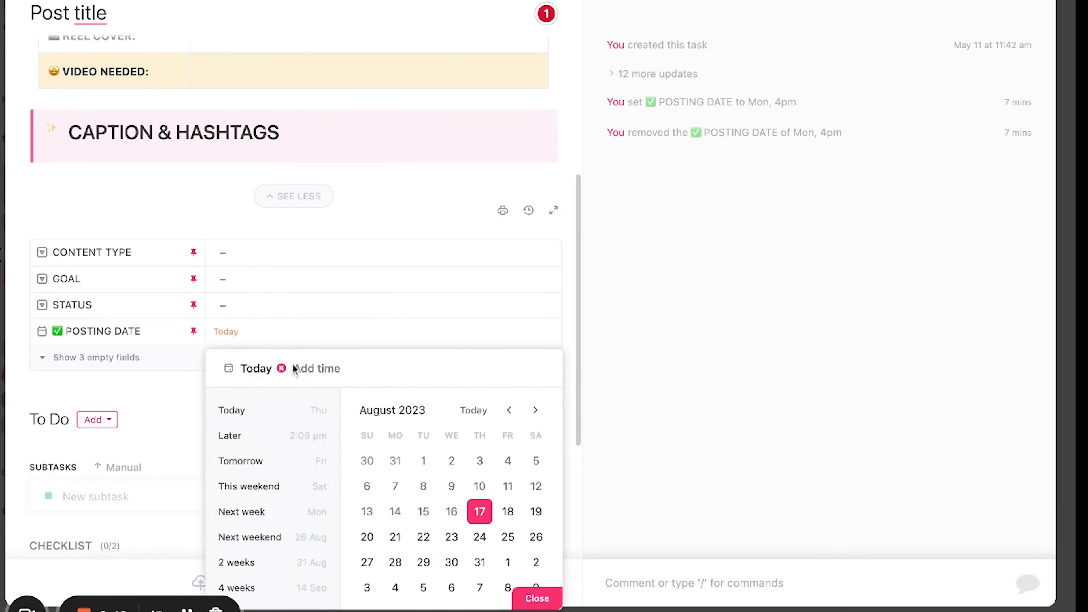
{"action": "left_click", "coordinate": [317, 368]}
{"action": "left_click", "coordinate": [537, 598]}
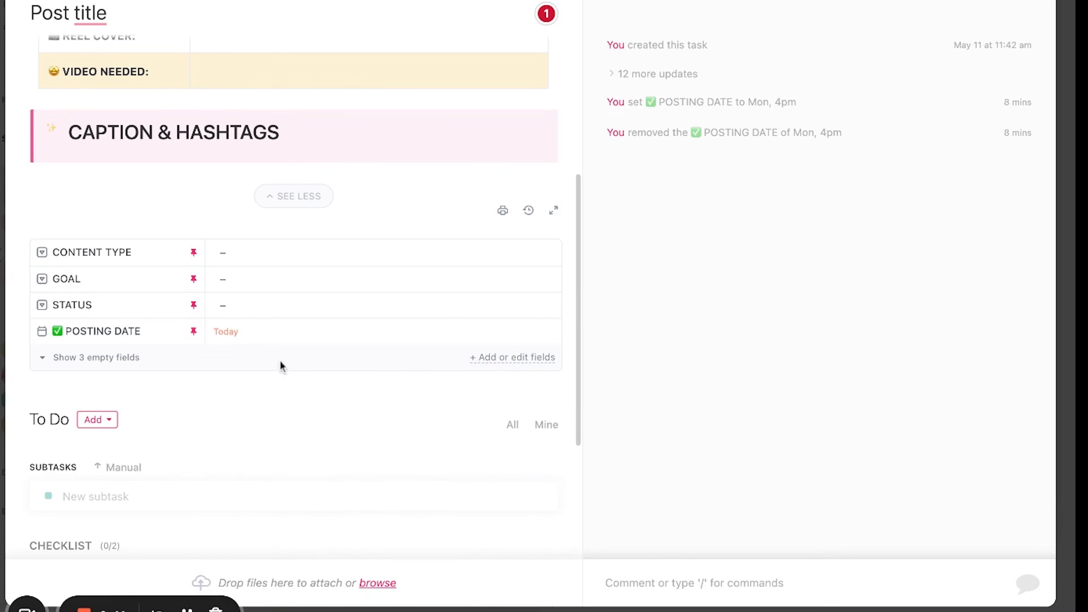
{"action": "left_click", "coordinate": [549, 332]}
Show the task's empty fields and go through the Collab @, Tag @ and Location inputs without filling them in
{"action": "left_click", "coordinate": [81, 358]}
{"action": "left_click", "coordinate": [246, 363]}
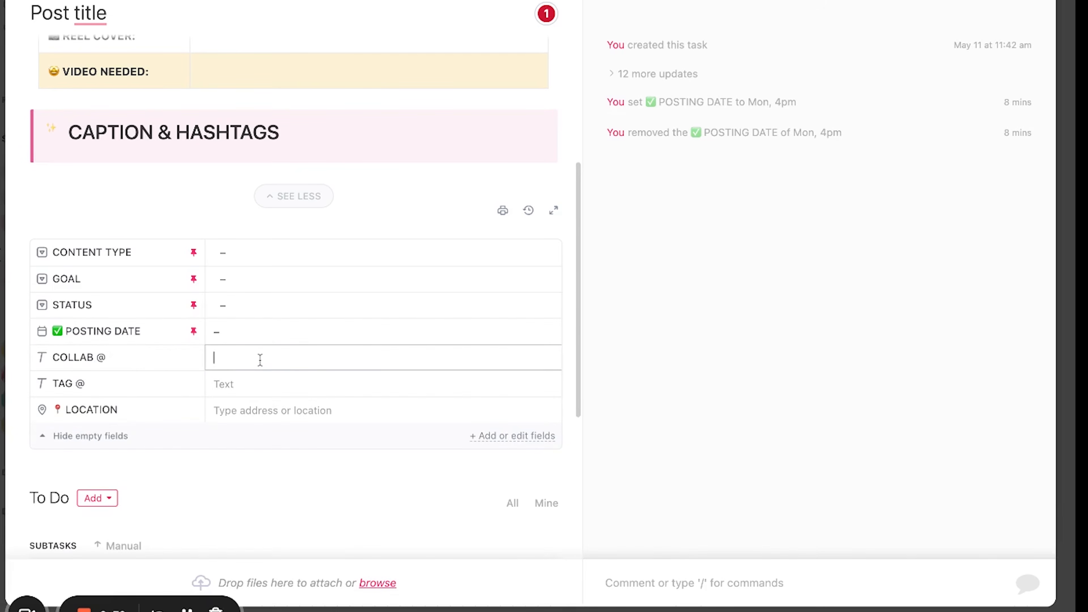
{"action": "left_click", "coordinate": [225, 385]}
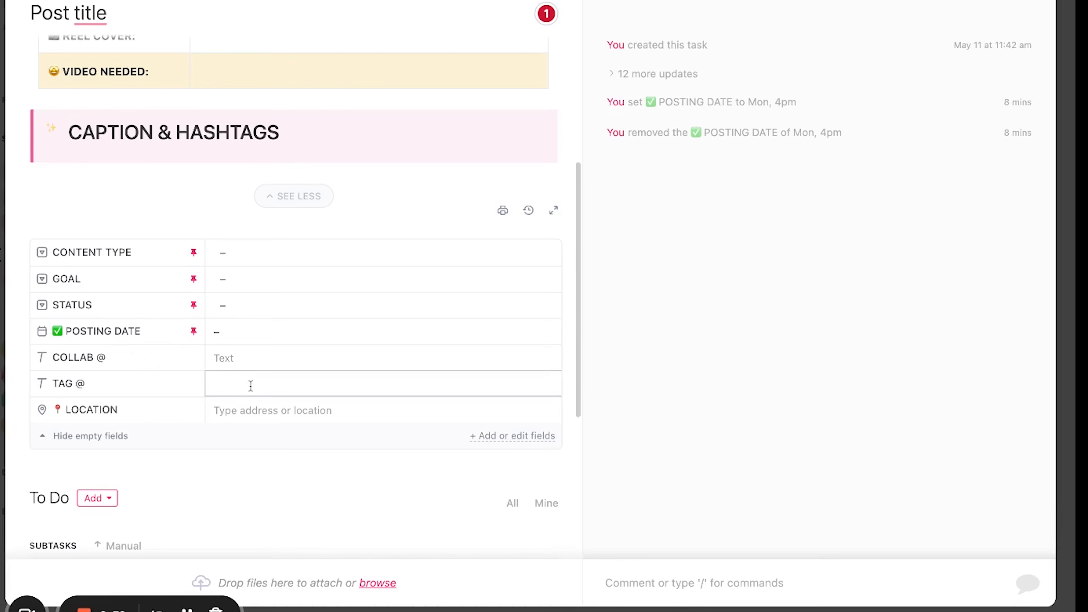
{"action": "left_click", "coordinate": [266, 408]}
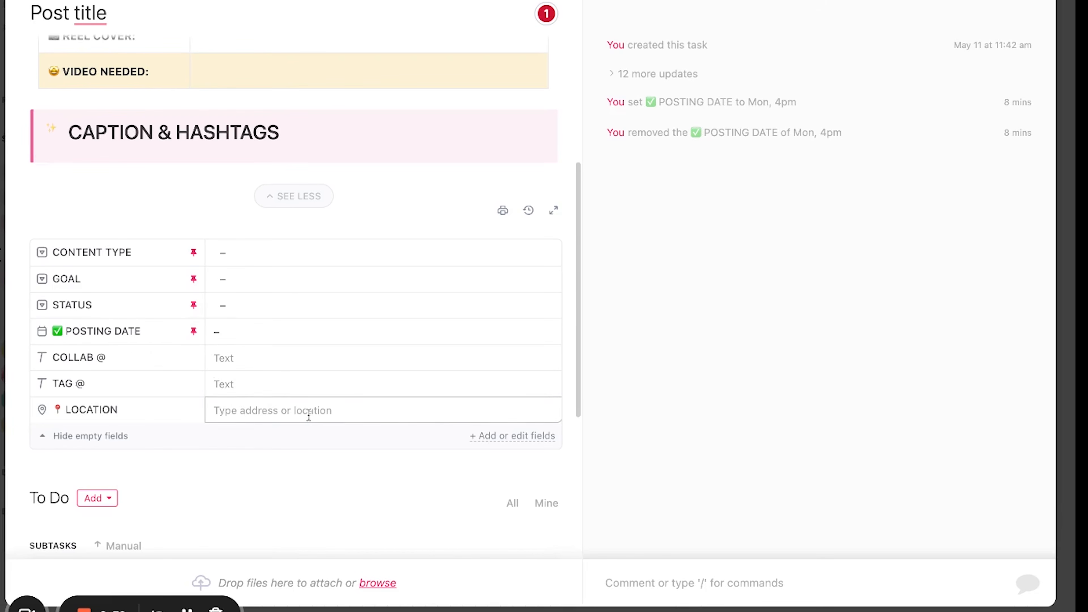
Review the task's checklist and the description template from Links through Caption & Hashtags
{"action": "scroll", "coordinate": [340, 290], "scroll_direction": "down", "scroll_amount": 7}
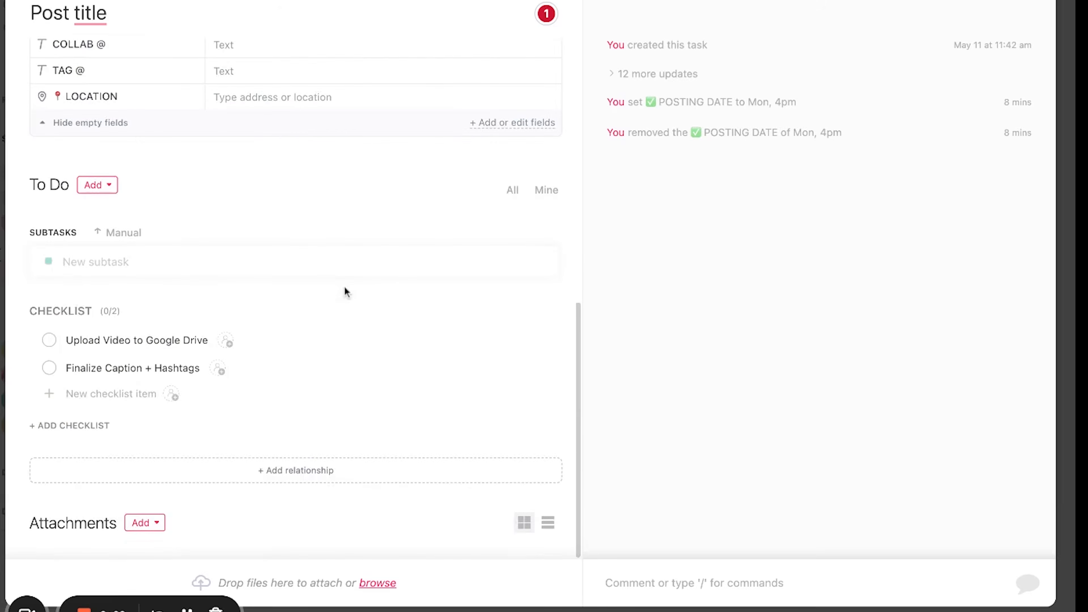
{"action": "scroll", "coordinate": [368, 413], "scroll_direction": "up", "scroll_amount": 5}
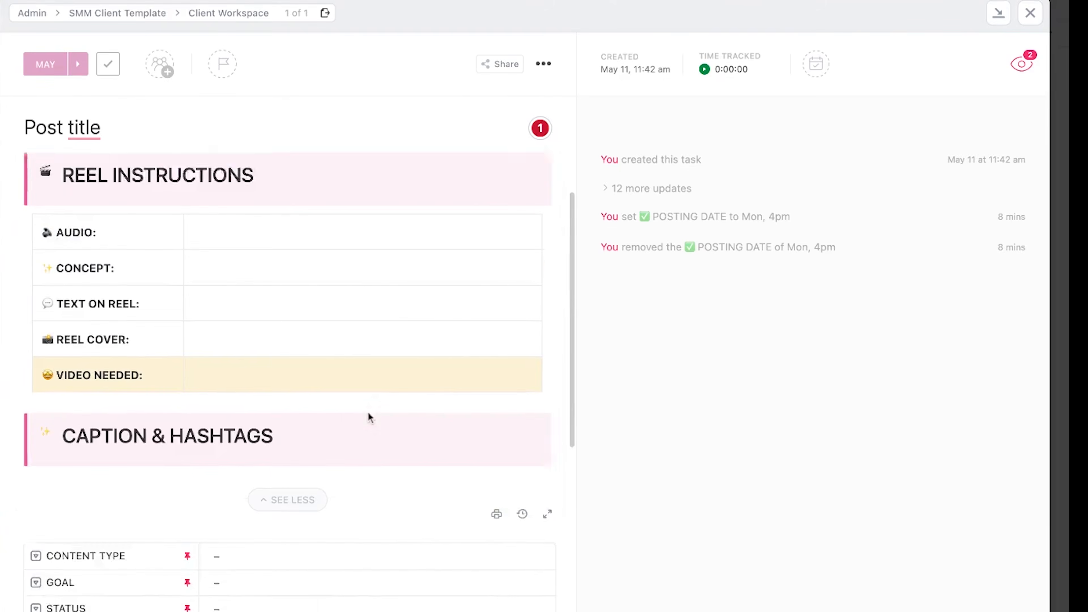
{"action": "scroll", "coordinate": [370, 412], "scroll_direction": "up", "scroll_amount": 5}
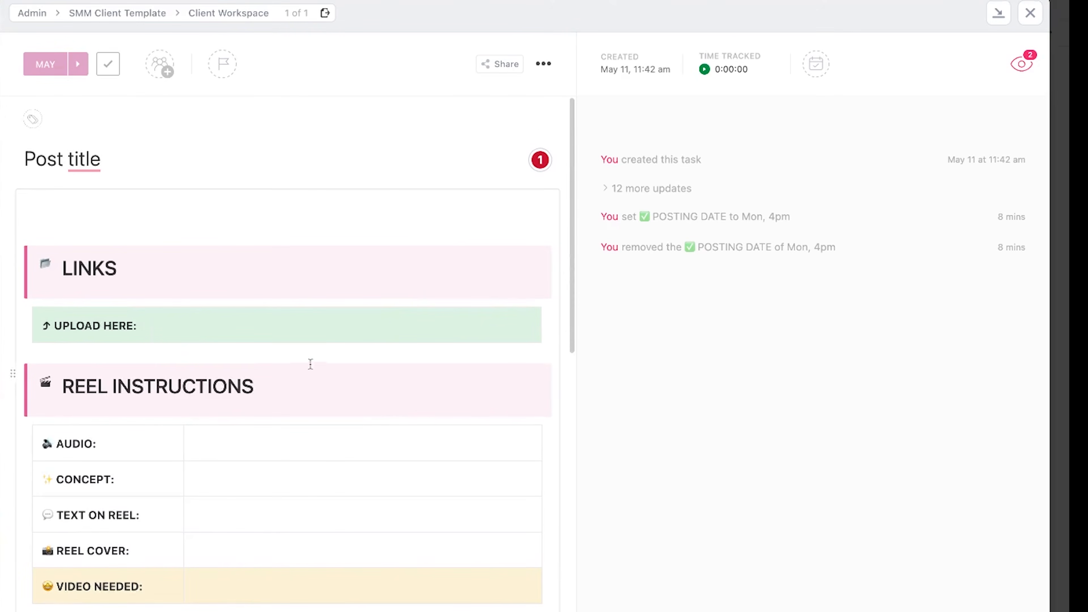
{"action": "scroll", "coordinate": [293, 367], "scroll_direction": "down", "scroll_amount": 10}
{"action": "scroll", "coordinate": [293, 367], "scroll_direction": "down", "scroll_amount": 5}
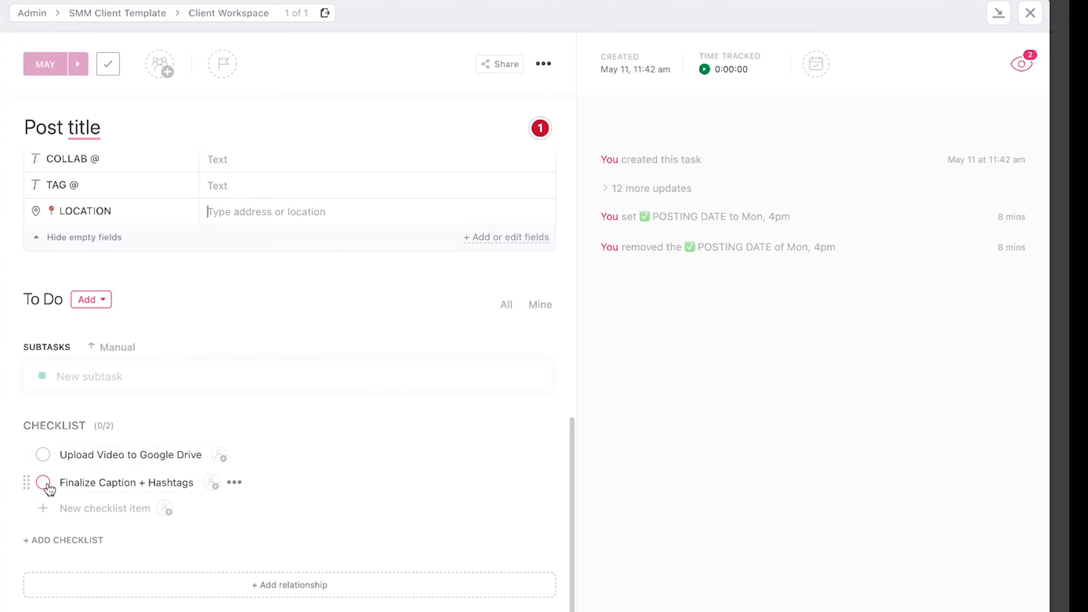
{"action": "scroll", "coordinate": [474, 421], "scroll_direction": "up", "scroll_amount": 5}
{"action": "scroll", "coordinate": [377, 411], "scroll_direction": "up", "scroll_amount": 5}
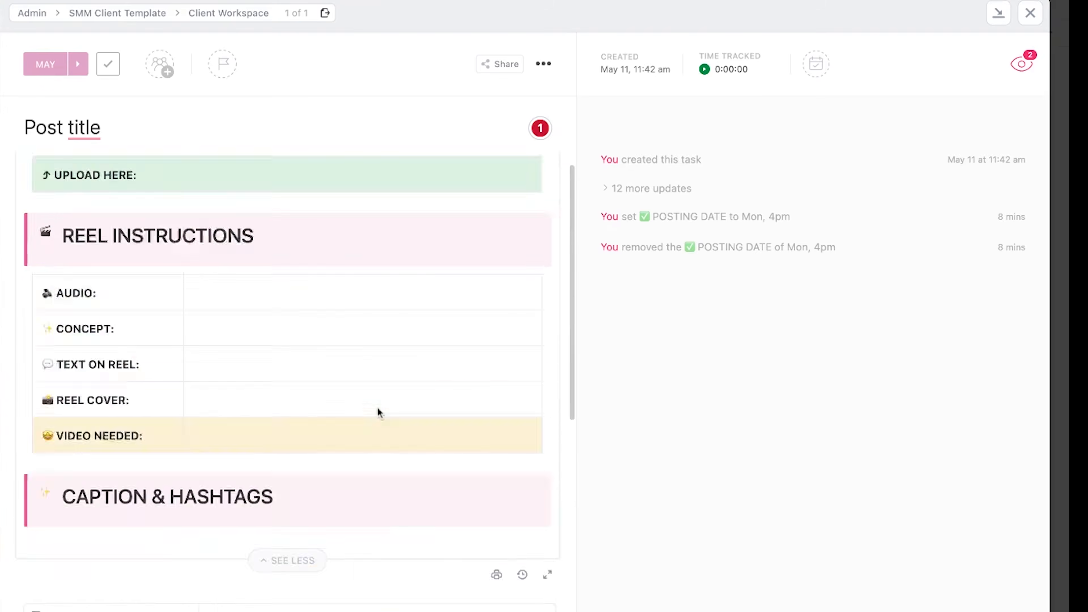
{"action": "scroll", "coordinate": [368, 428], "scroll_direction": "down", "scroll_amount": 5}
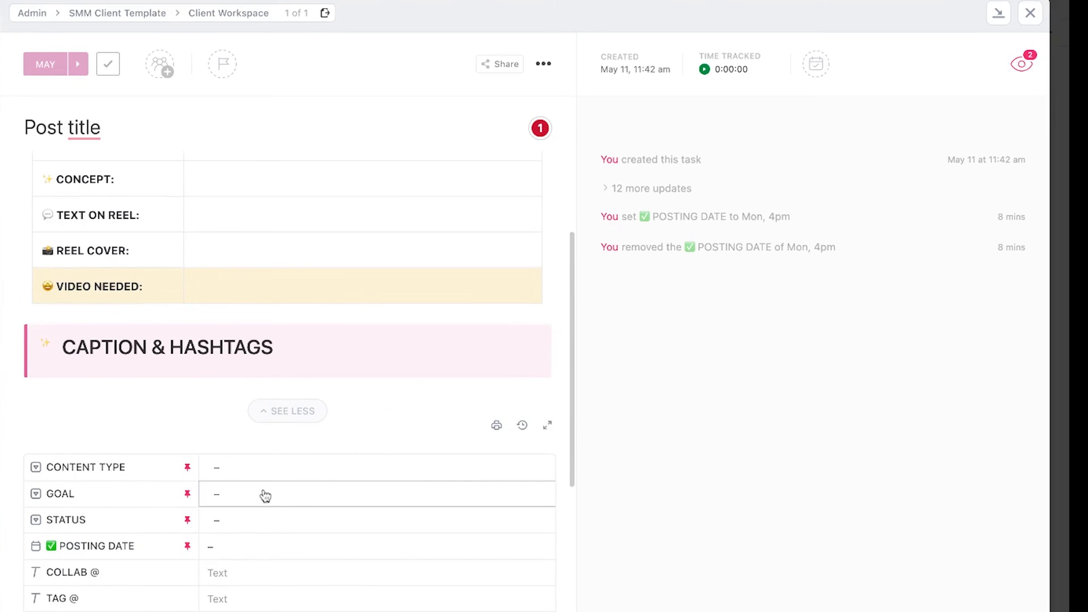
Look at the Status field's options once more without choosing any, and close the Post title task
{"action": "left_click", "coordinate": [250, 526]}
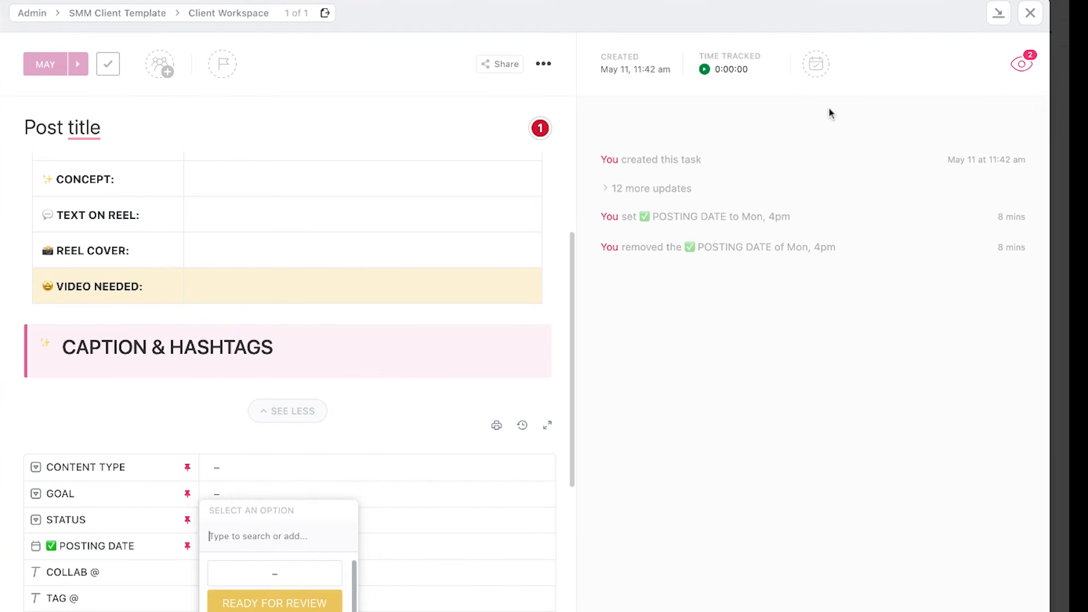
{"action": "left_click", "coordinate": [828, 108]}
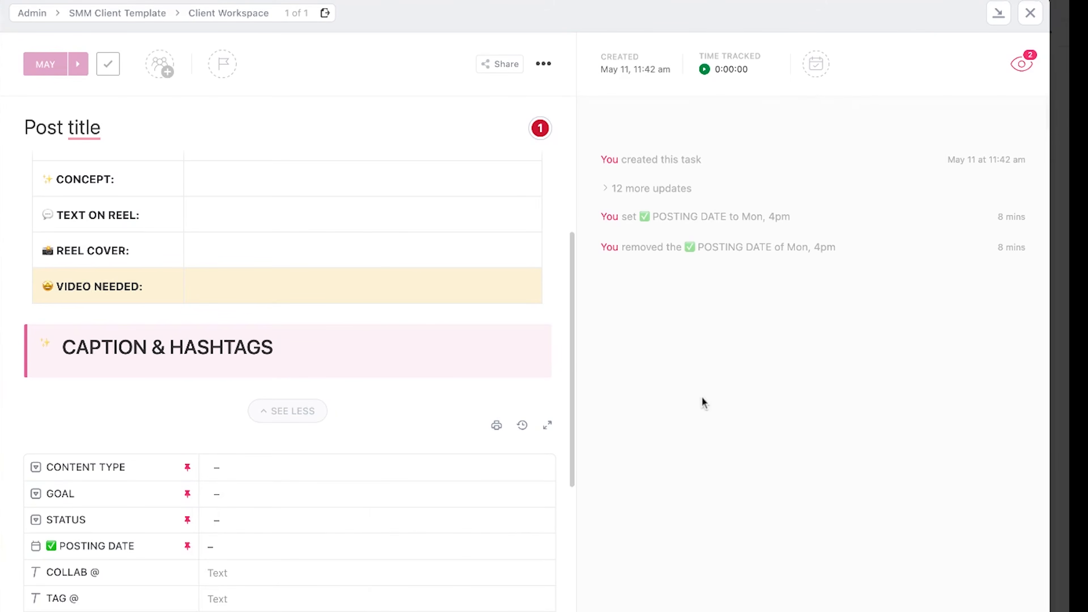
{"action": "left_click", "coordinate": [1030, 13]}
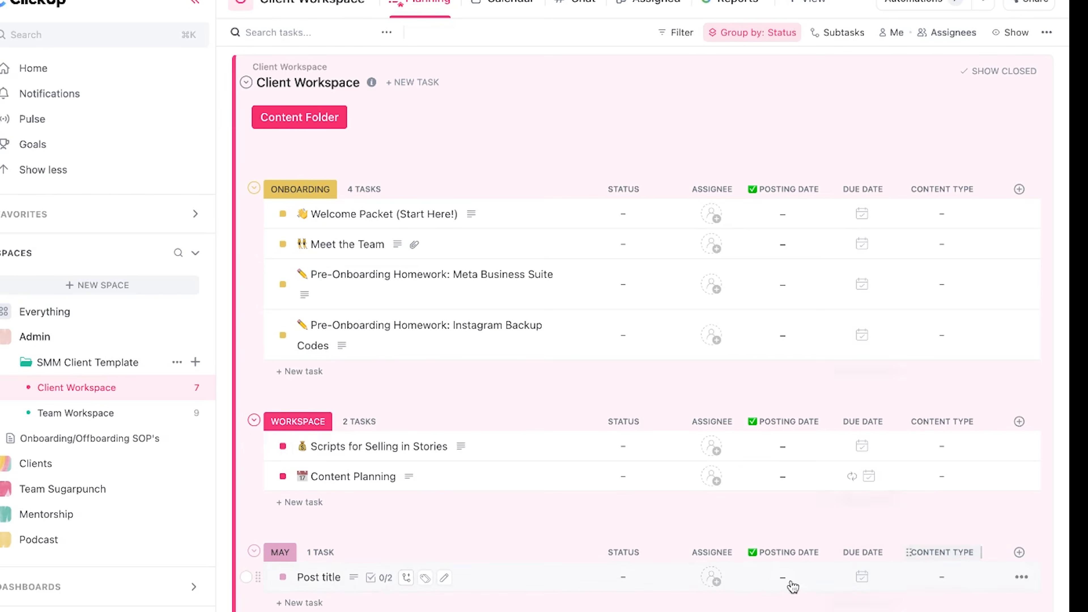
Reopen the Post title task, check its start and due date picker without setting a date, and close the task
{"action": "left_click", "coordinate": [323, 577]}
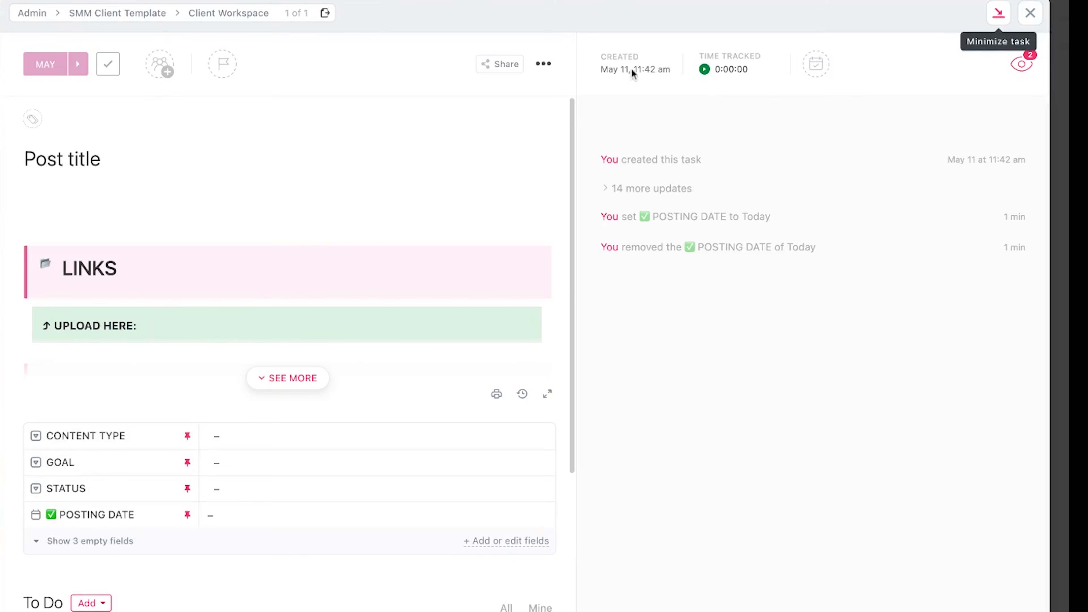
{"action": "left_click", "coordinate": [816, 64]}
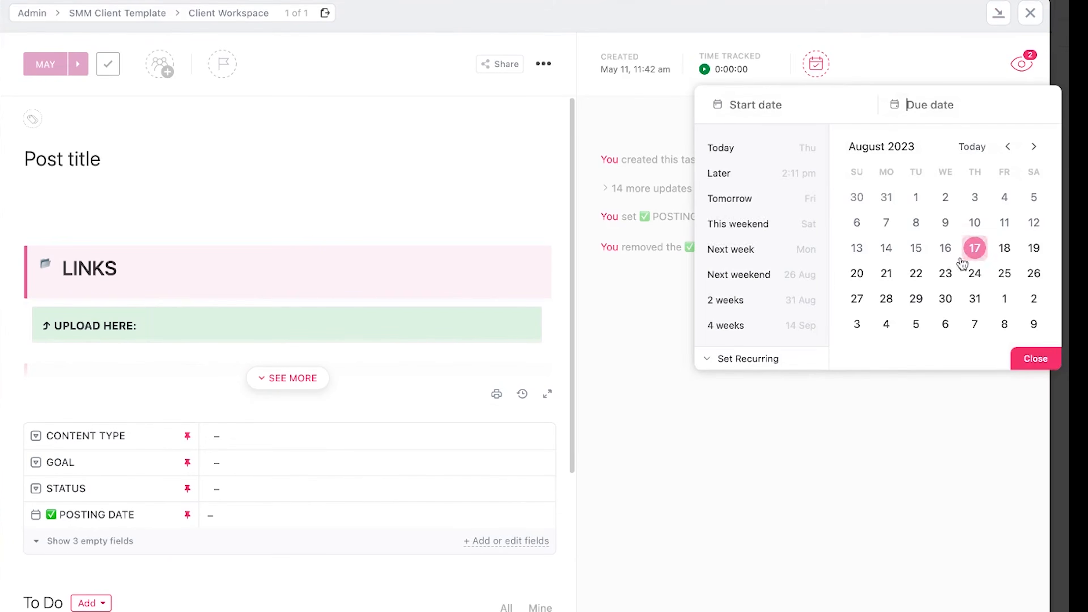
{"action": "left_click", "coordinate": [1036, 359]}
{"action": "left_click", "coordinate": [1029, 13]}
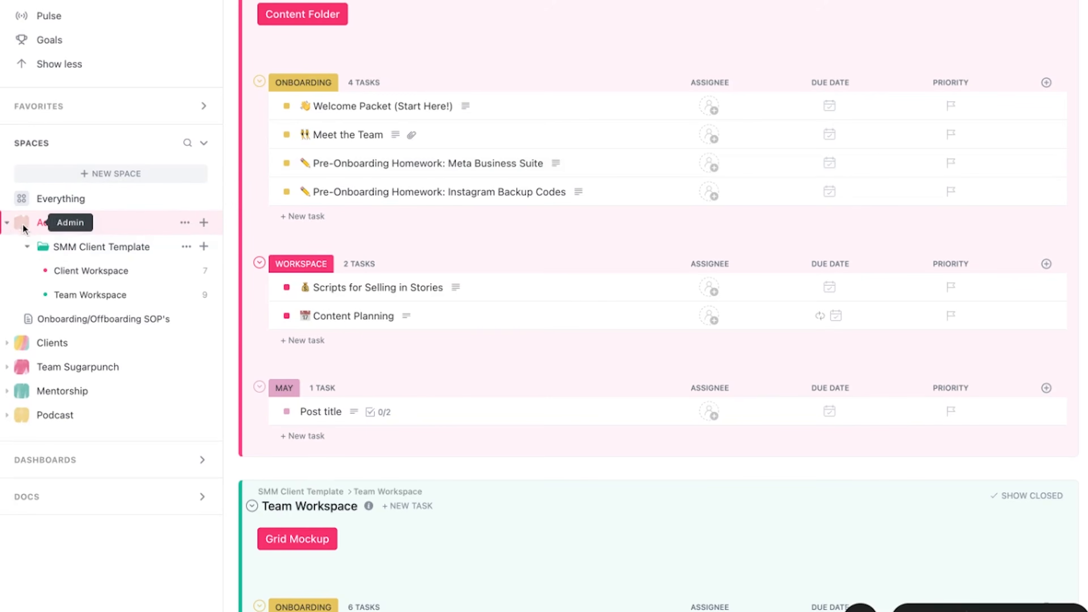
Browse the color and avatar choices for the Admin space and leave them without changing anything
{"action": "left_click", "coordinate": [185, 223]}
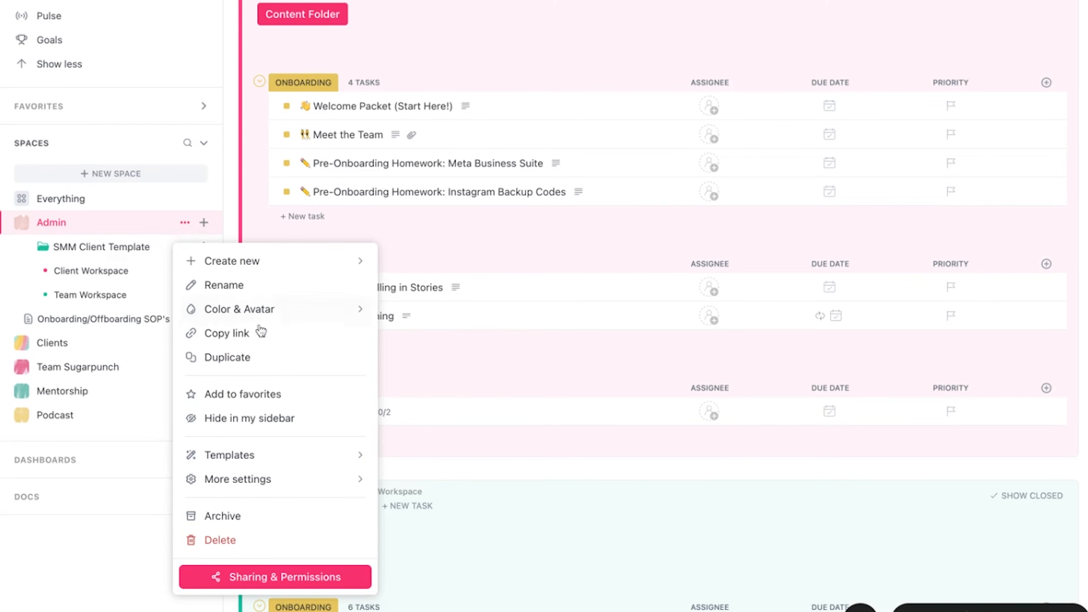
{"action": "left_click", "coordinate": [307, 312]}
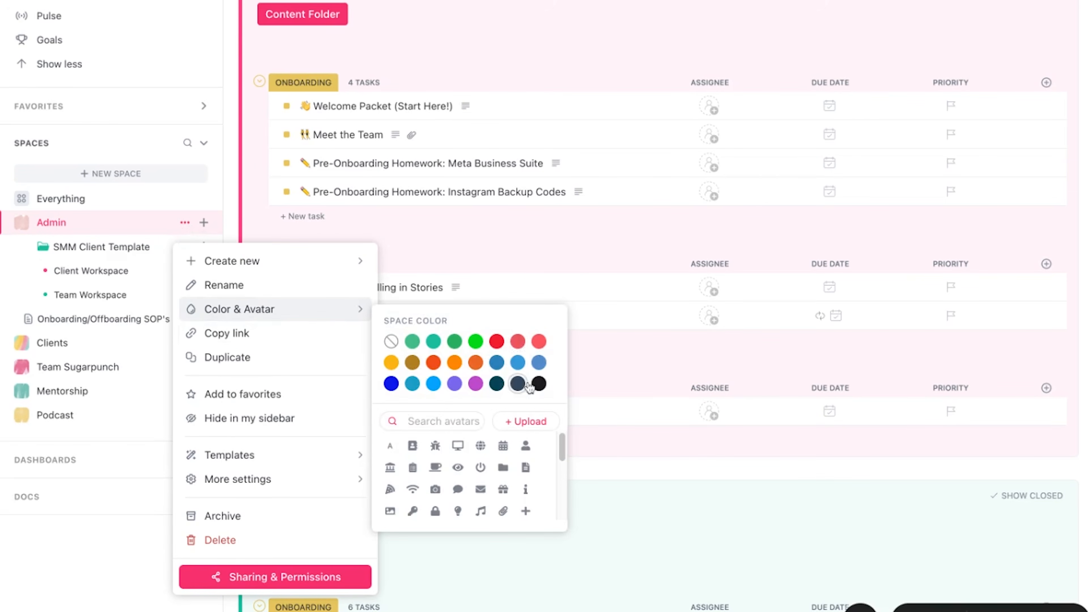
{"action": "scroll", "coordinate": [437, 476], "scroll_direction": "down", "scroll_amount": 3}
{"action": "scroll", "coordinate": [471, 480], "scroll_direction": "up", "scroll_amount": 4}
{"action": "left_click", "coordinate": [77, 246]}
{"action": "left_click", "coordinate": [74, 246]}
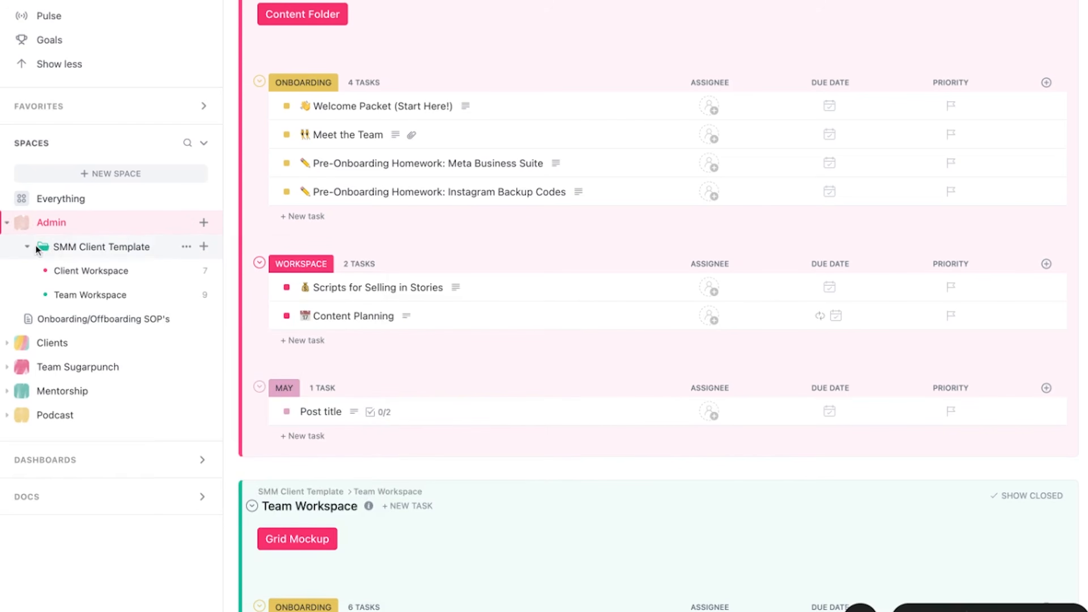
Examine the SMM Client Template folder's color labels and try adding a seventh color, without saving it
{"action": "left_click", "coordinate": [44, 248]}
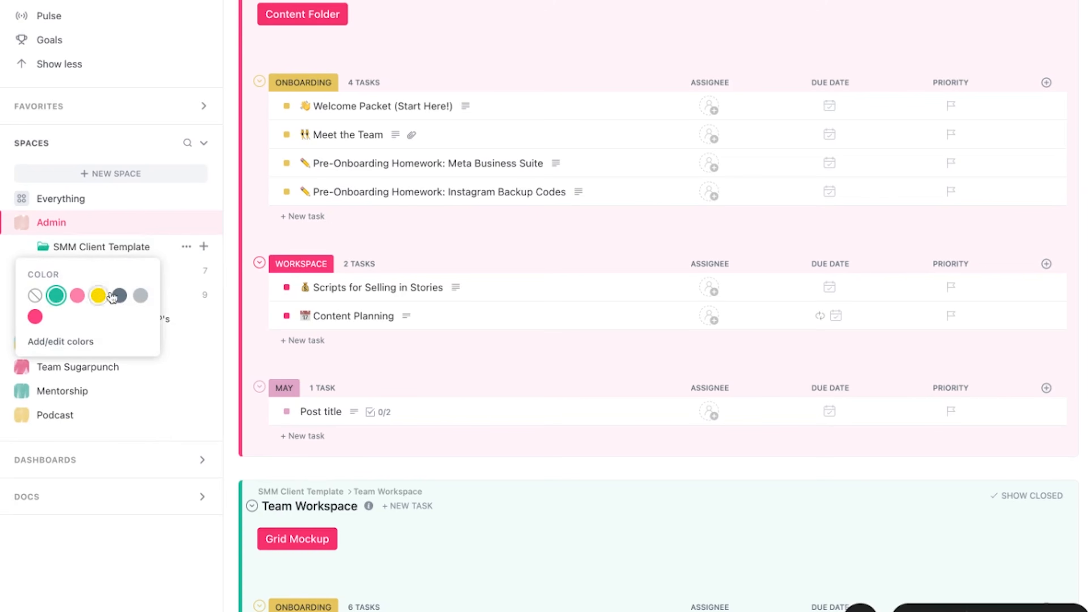
{"action": "left_click", "coordinate": [69, 341]}
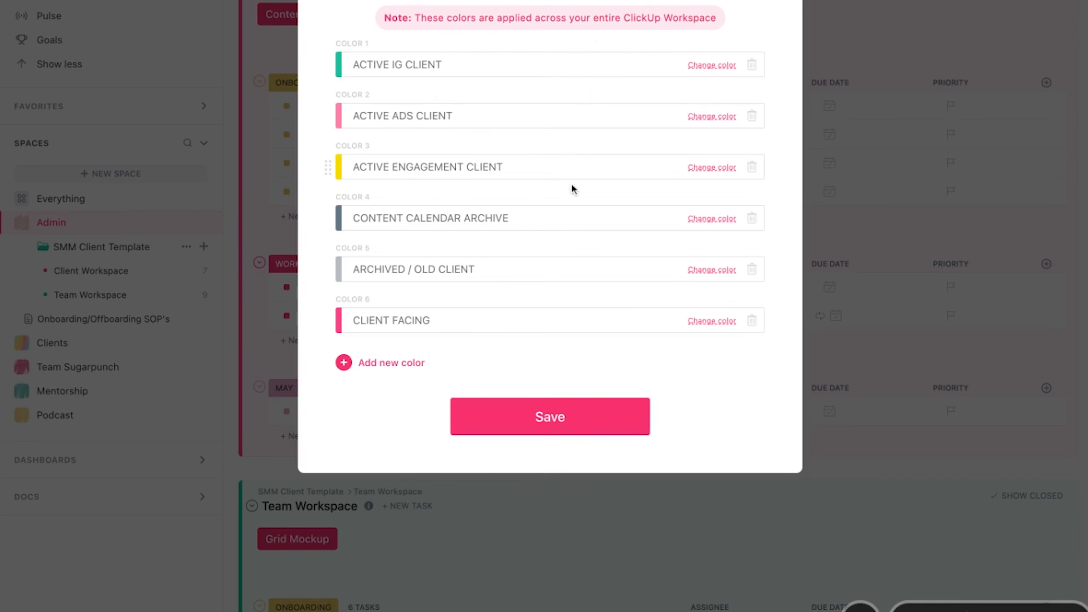
{"action": "left_click", "coordinate": [389, 365]}
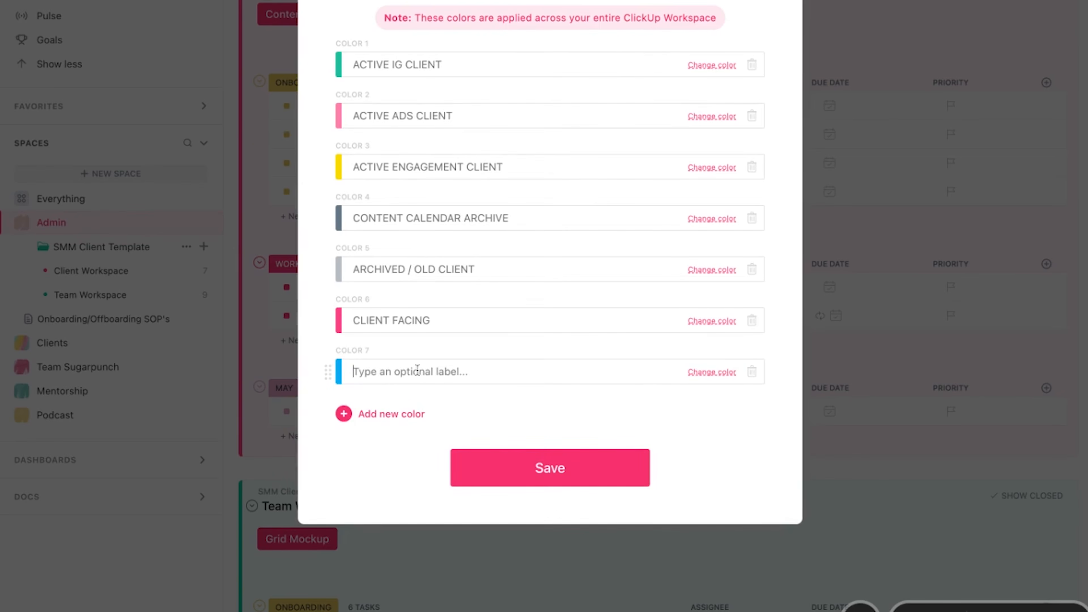
{"action": "left_click", "coordinate": [718, 372]}
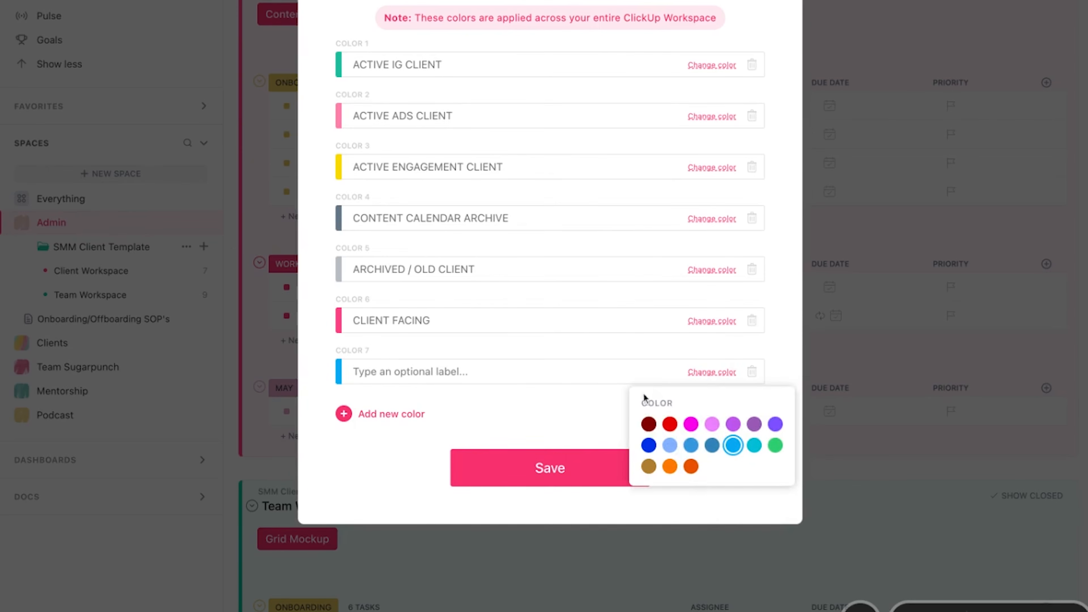
{"action": "left_click", "coordinate": [522, 396]}
Check the color options of the Client Workspace list, keeping the Client Facing color
{"action": "left_click", "coordinate": [45, 273]}
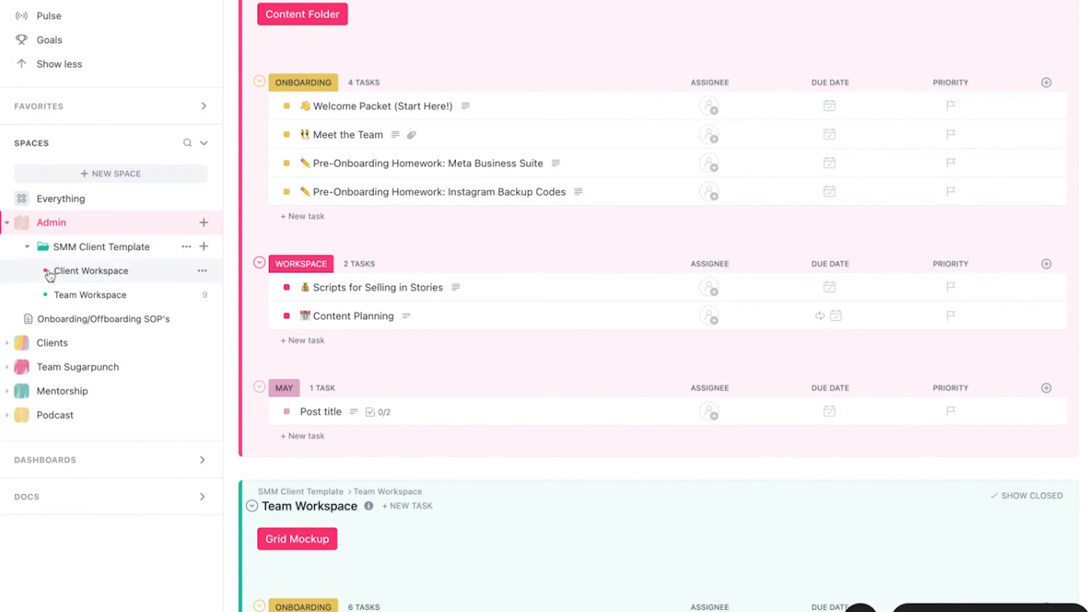
{"action": "left_click", "coordinate": [46, 272]}
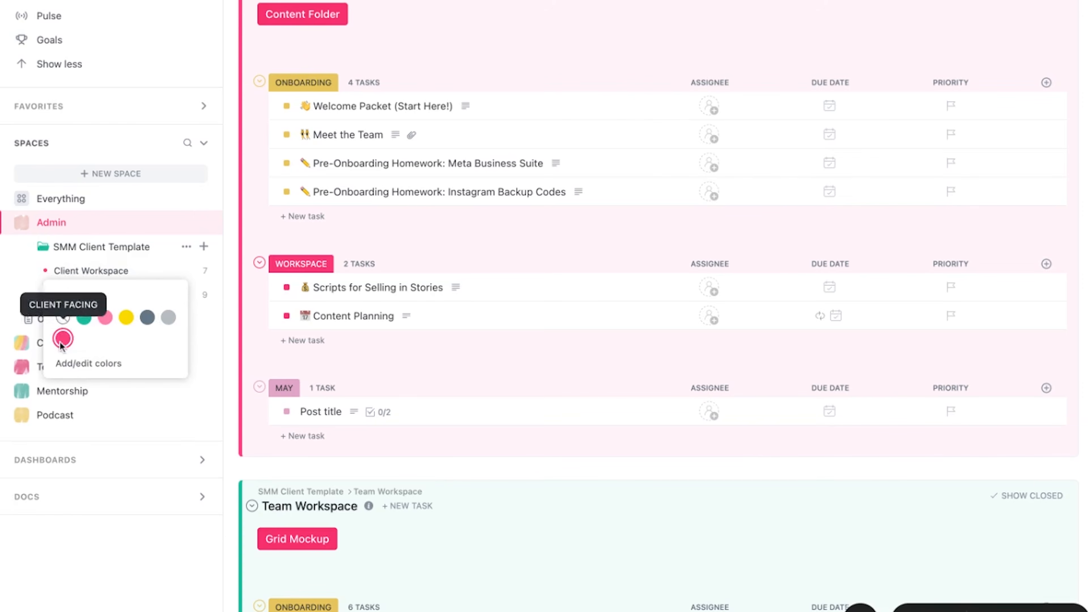
{"action": "left_click", "coordinate": [248, 7]}
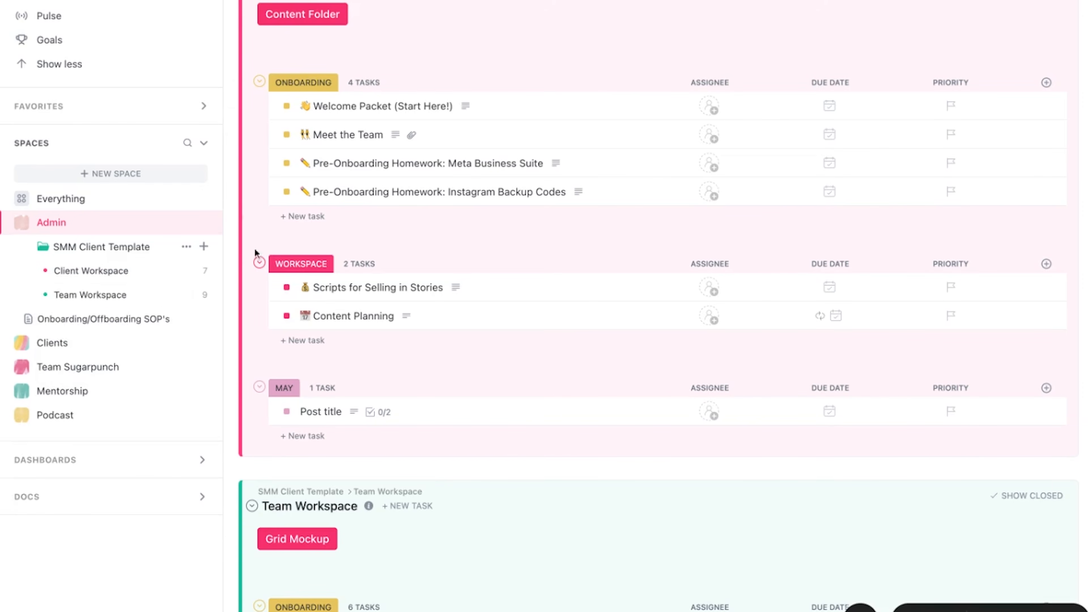
Open the Client Workspace list, view the Team Workspace list for comparison, and return to Client Workspace
{"action": "left_click", "coordinate": [116, 273]}
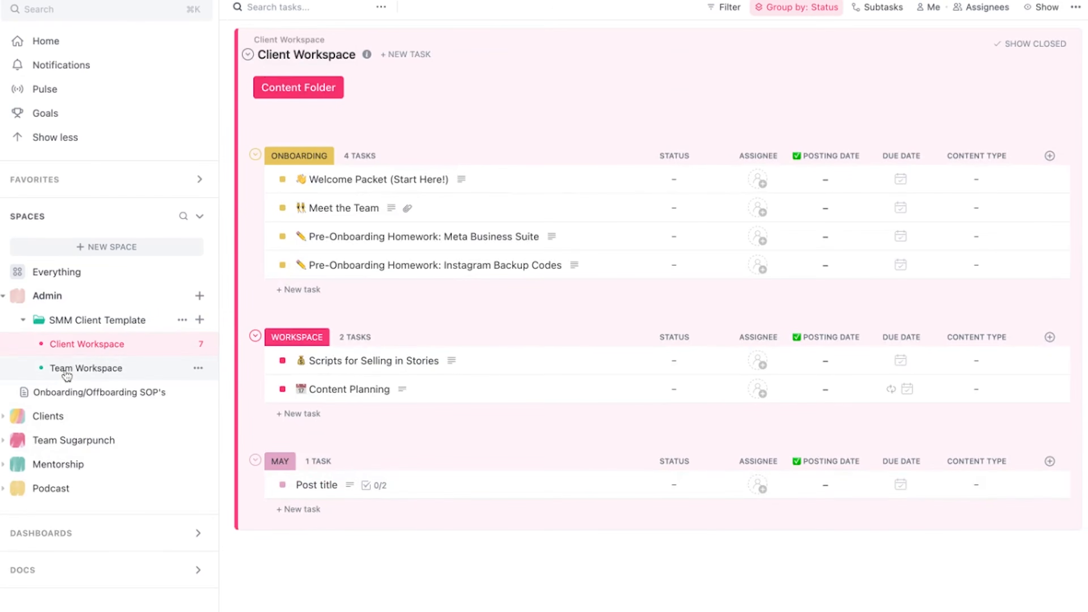
{"action": "left_click", "coordinate": [66, 374]}
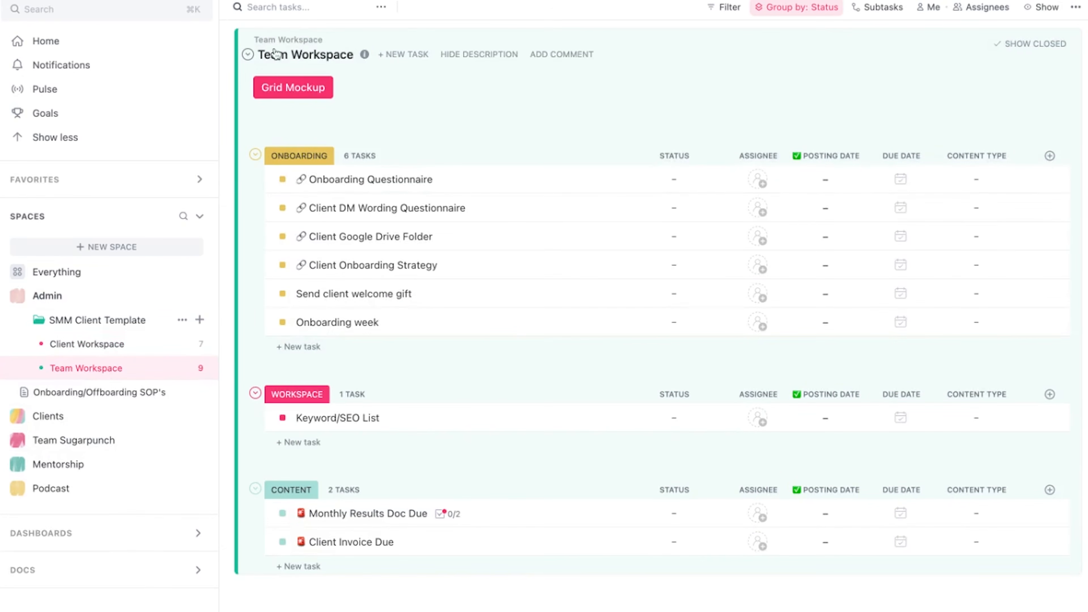
{"action": "left_click", "coordinate": [102, 348]}
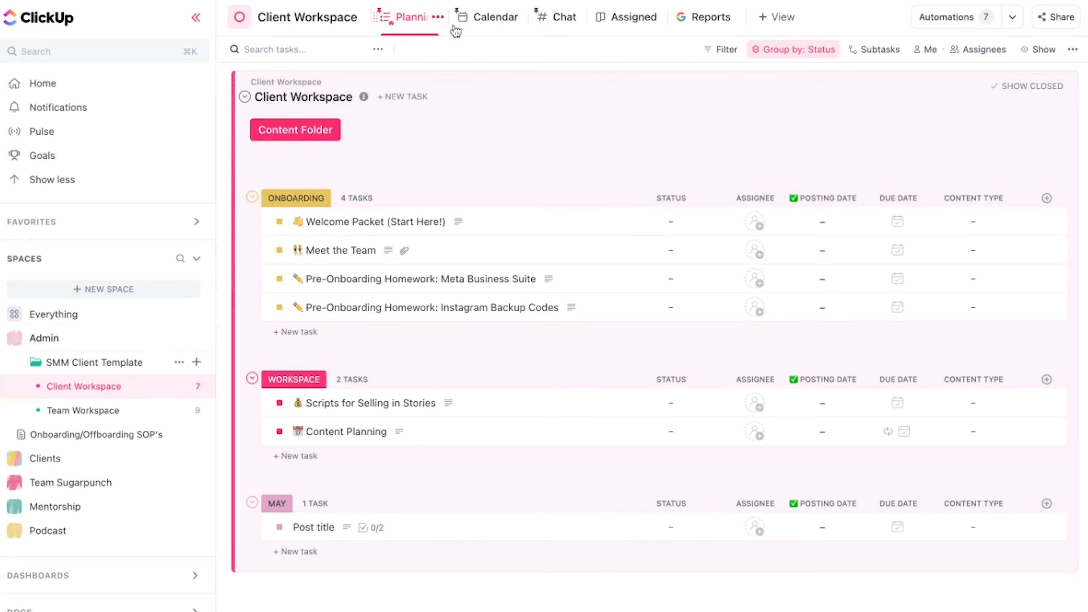
Browse the view types that can be added to Client Workspace, and look at its Calendar, Chat, Planning and Assigned views
{"action": "left_click", "coordinate": [778, 26]}
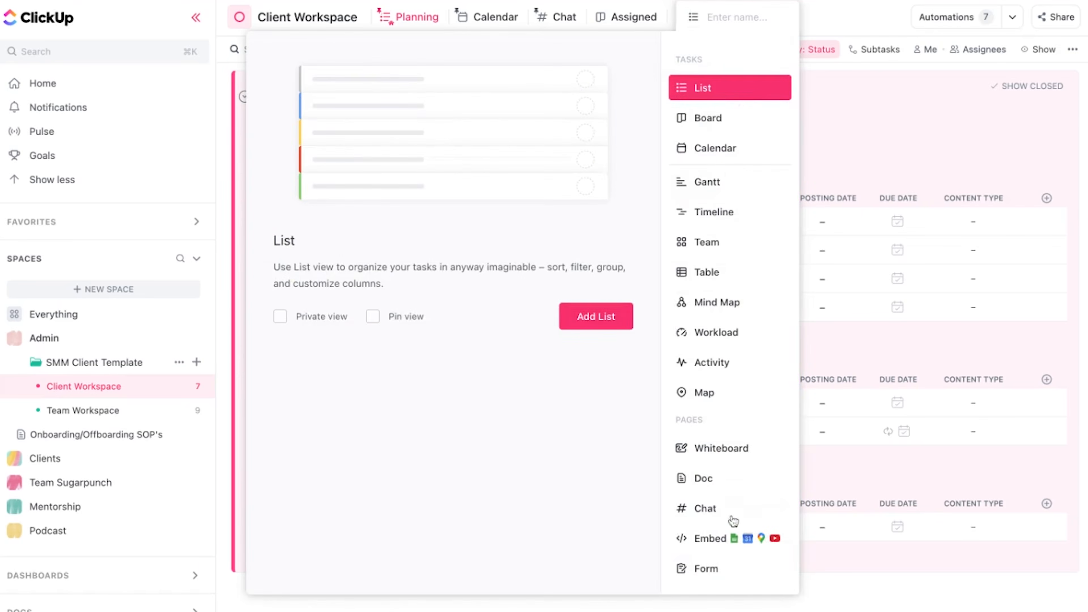
{"action": "left_click", "coordinate": [413, 26]}
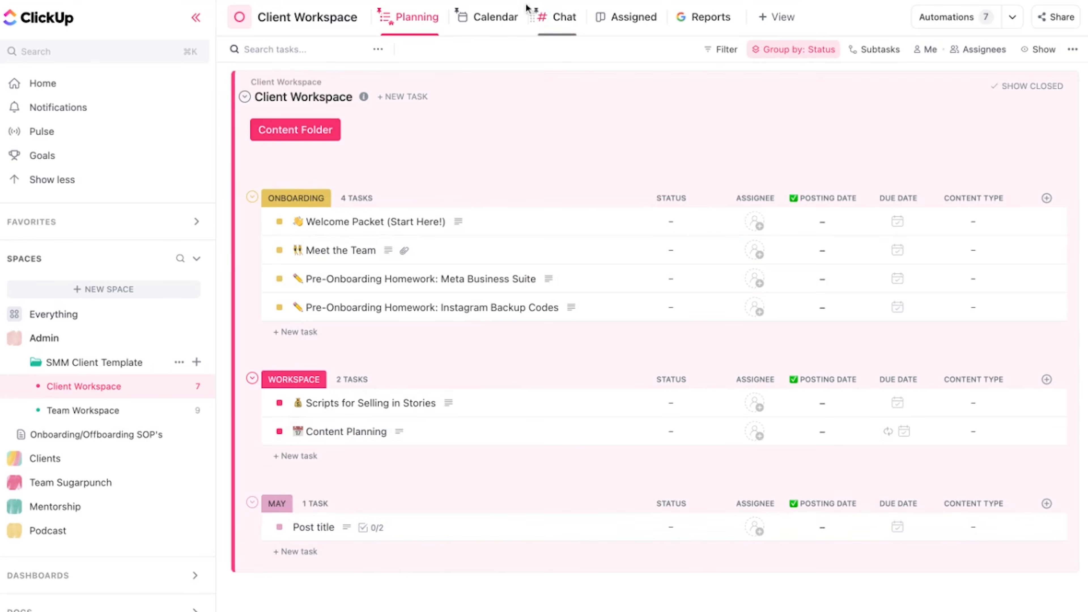
{"action": "left_click", "coordinate": [495, 17]}
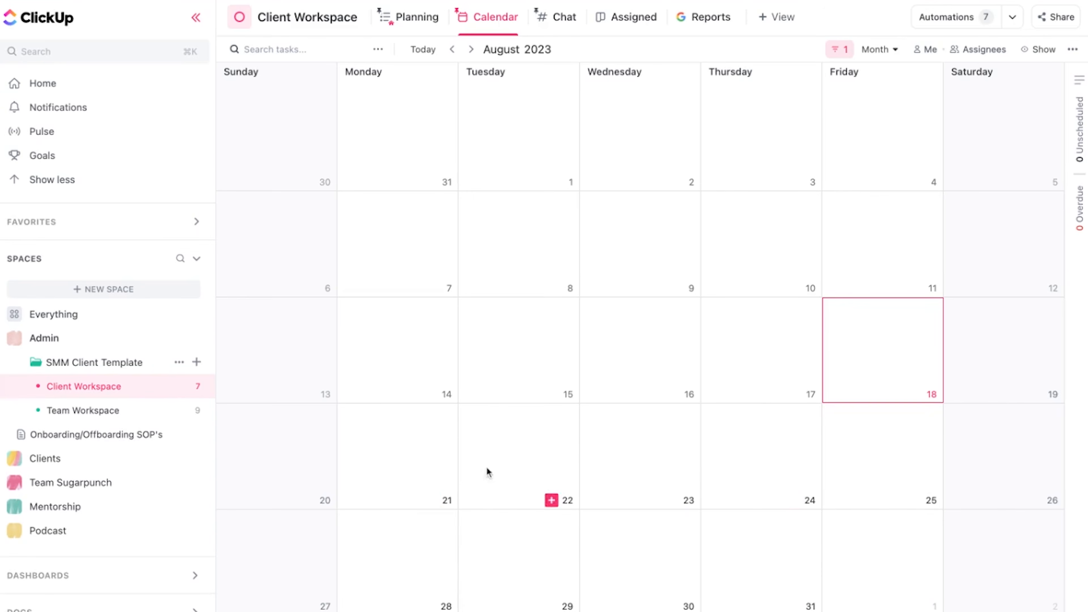
{"action": "left_click", "coordinate": [564, 17]}
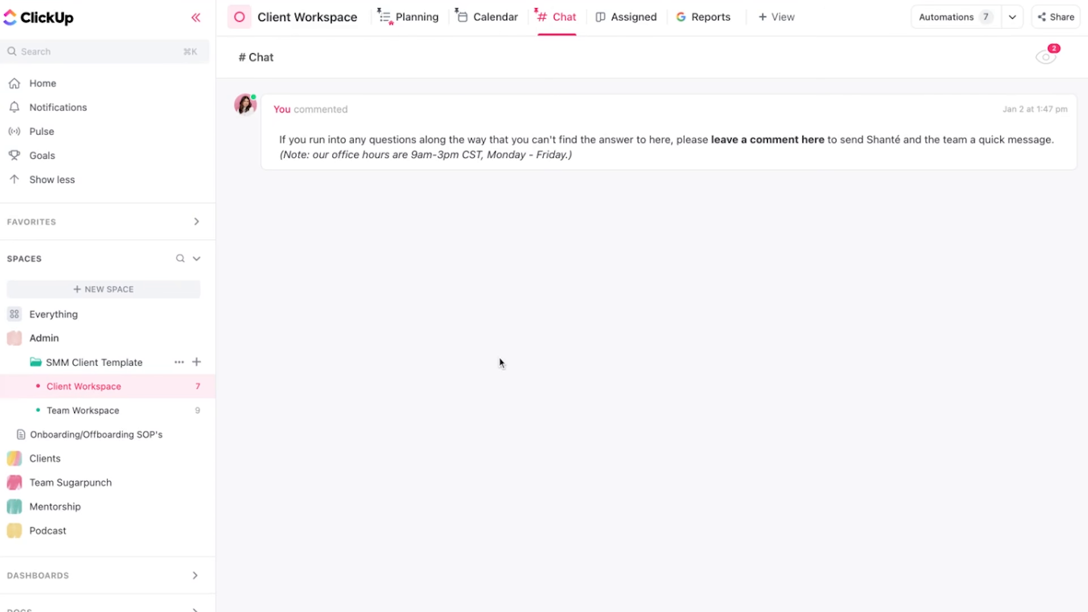
{"action": "left_click", "coordinate": [419, 27]}
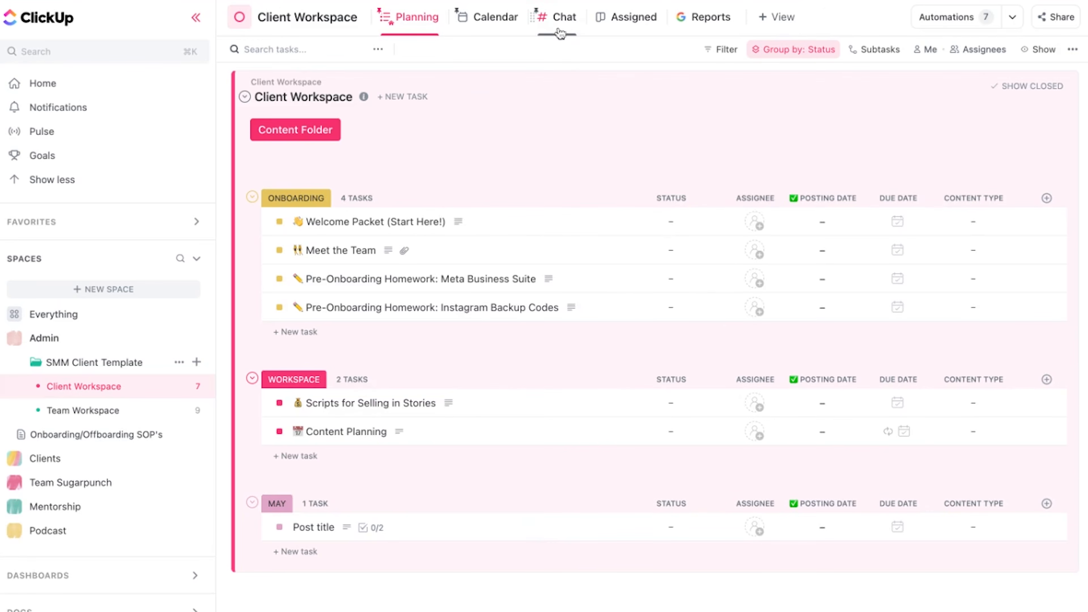
{"action": "left_click", "coordinate": [632, 19]}
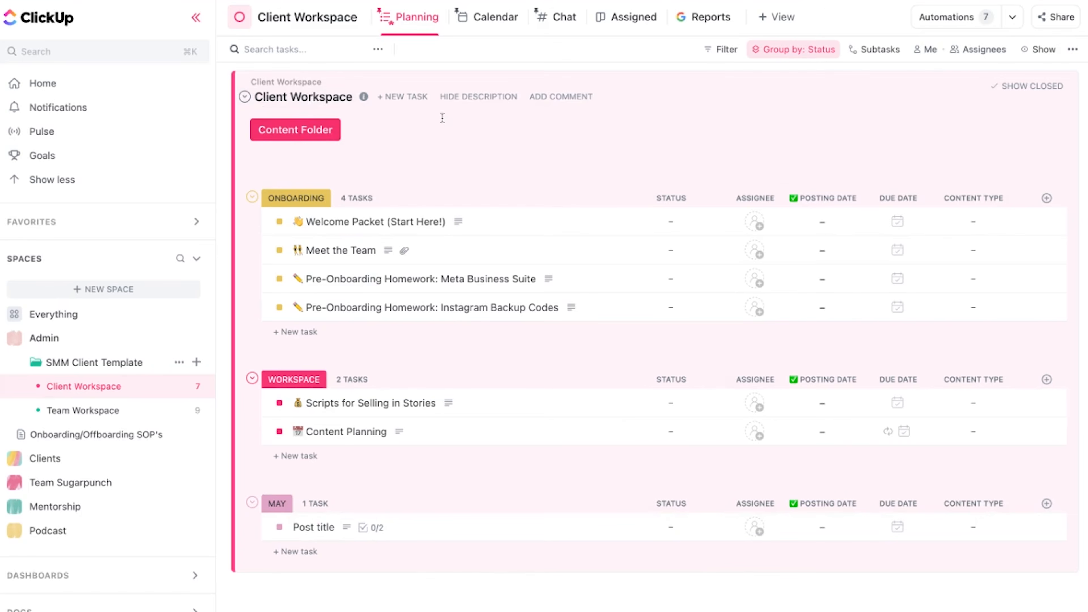
Open the Client Workspace description and start inserting a new button below the Content Folder button
{"action": "left_click", "coordinate": [357, 131]}
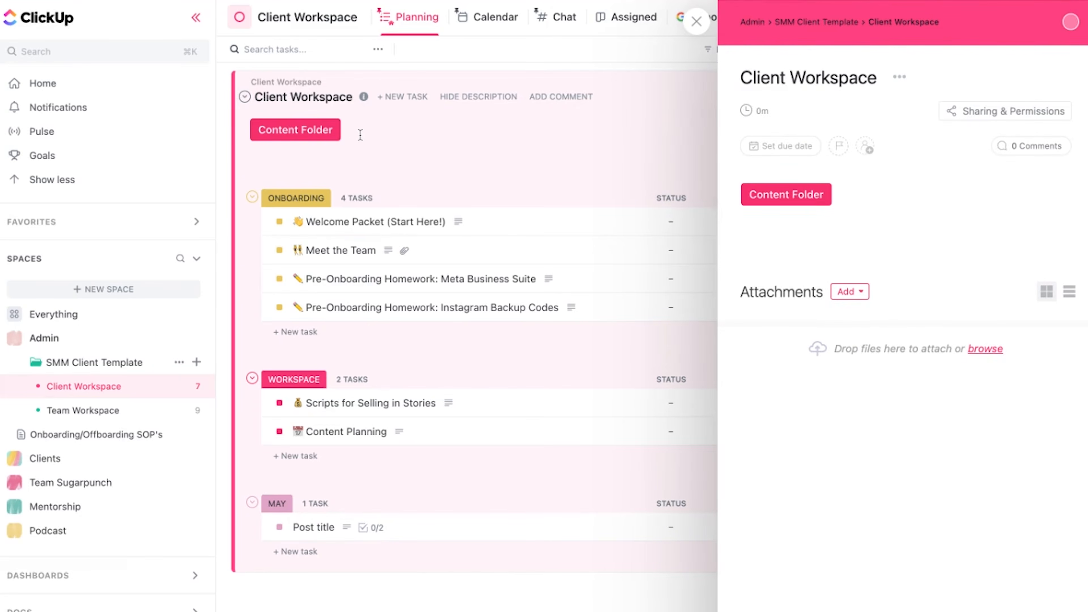
{"action": "left_click", "coordinate": [899, 207]}
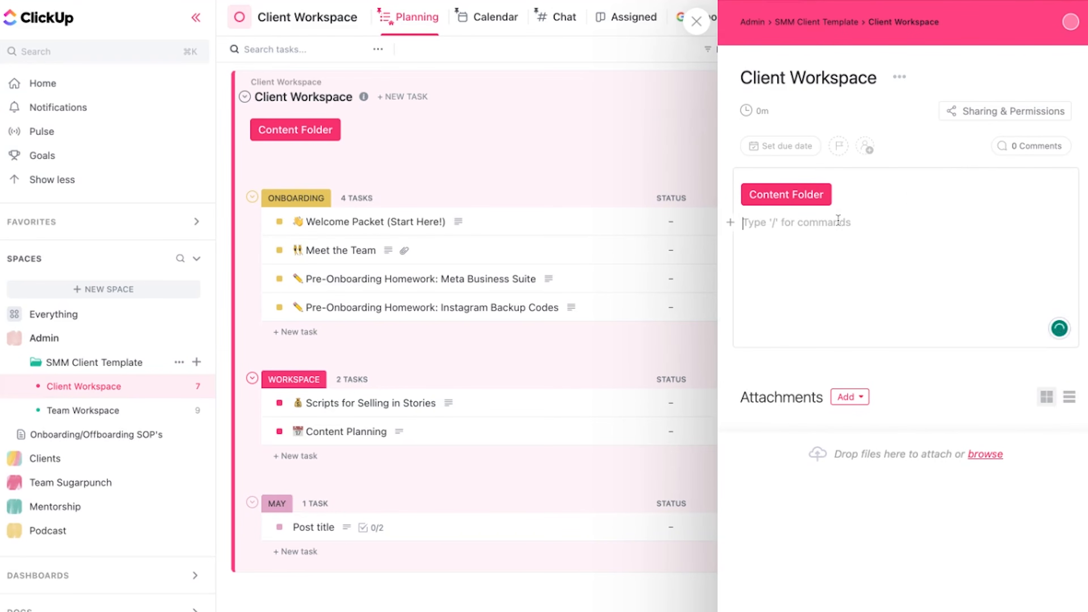
{"action": "type", "text": "/"}
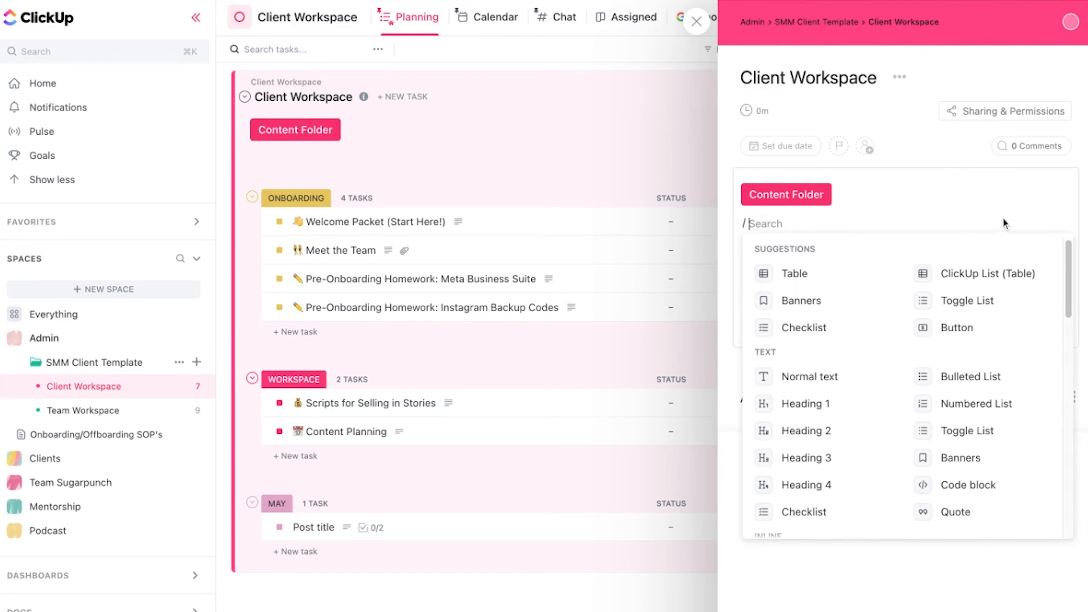
{"action": "scroll", "coordinate": [912, 464], "scroll_direction": "down", "scroll_amount": 4}
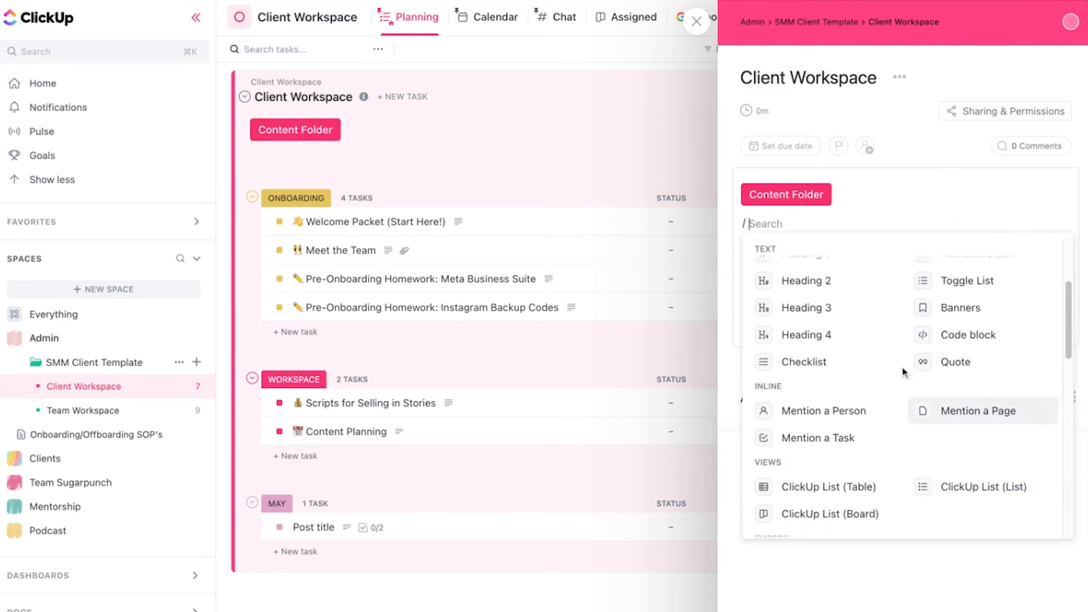
{"action": "scroll", "coordinate": [902, 371], "scroll_direction": "up", "scroll_amount": 4}
{"action": "left_click", "coordinate": [961, 326]}
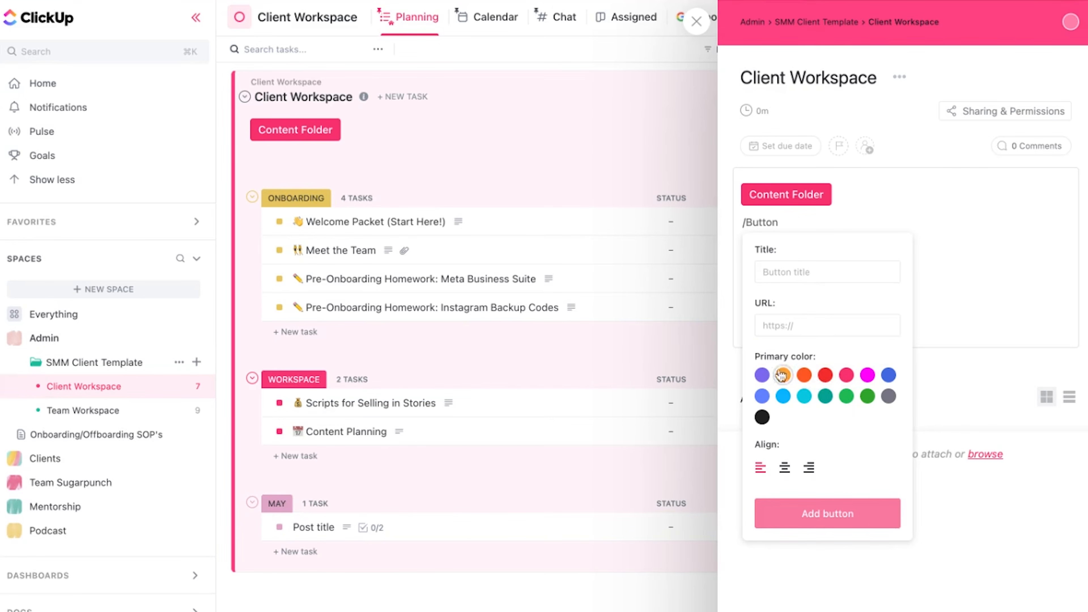
Remove the unfinished button entry from the Client Workspace description and close the list details
{"action": "left_click", "coordinate": [780, 221]}
{"action": "key", "text": "BackSpace"}
{"action": "key", "text": "BackSpace"}
{"action": "key", "text": "BackSpace"}
{"action": "key", "text": "BackSpace"}
{"action": "key", "text": "BackSpace"}
{"action": "key", "text": "BackSpace"}
{"action": "key", "text": "BackSpace"}
{"action": "key", "text": "BackSpace"}
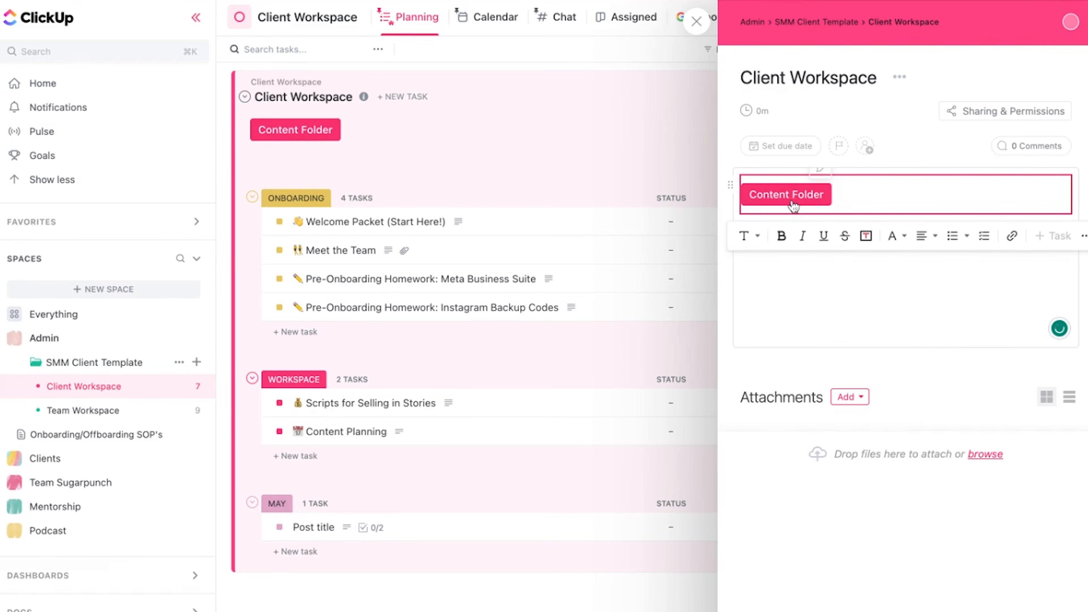
{"action": "left_click", "coordinate": [490, 165]}
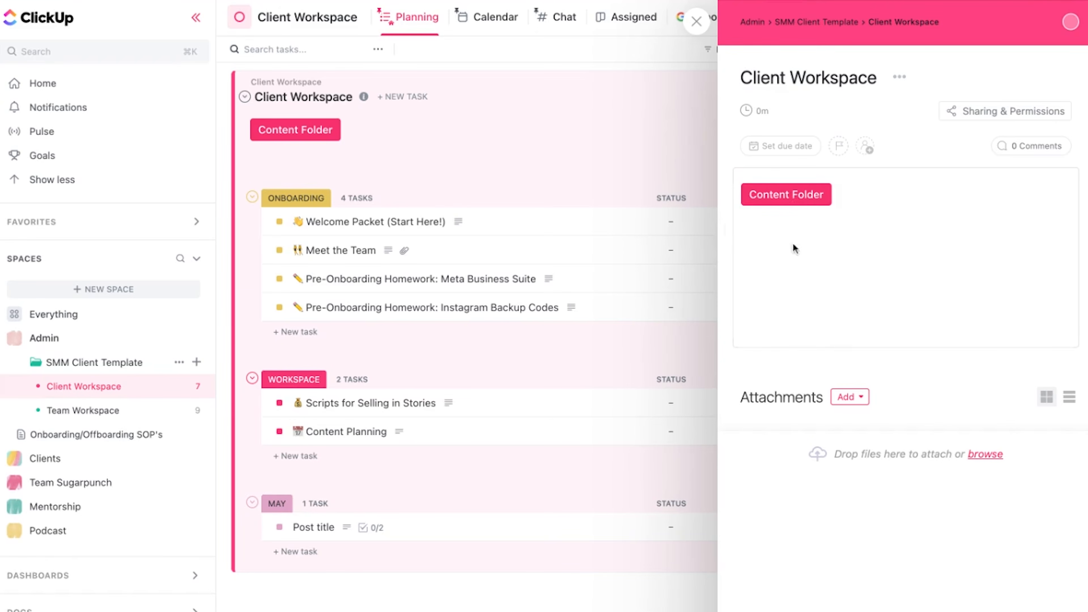
{"action": "left_click", "coordinate": [800, 240]}
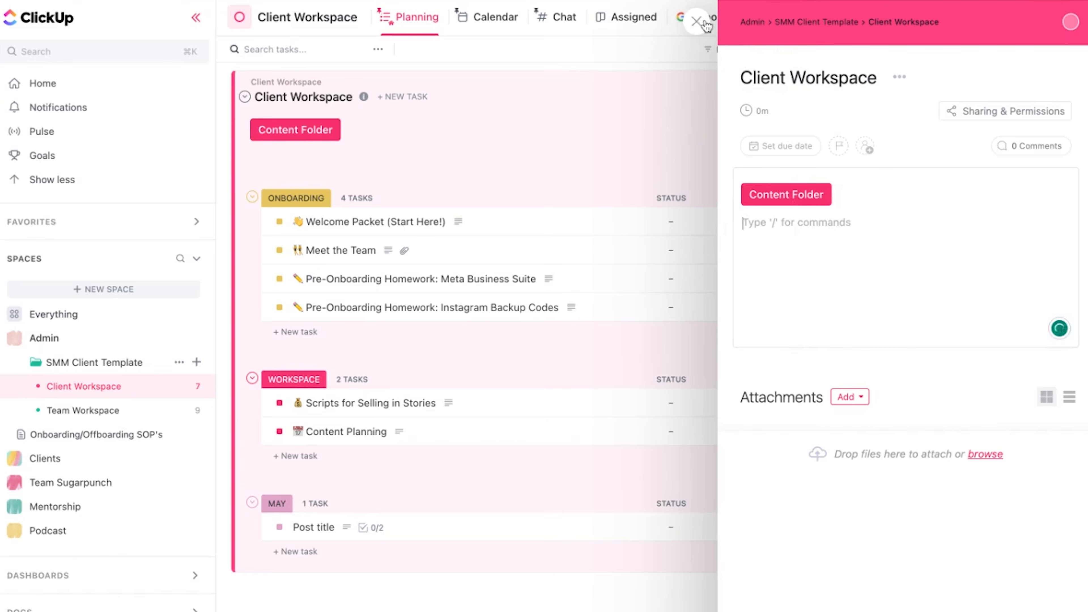
{"action": "left_click", "coordinate": [696, 21]}
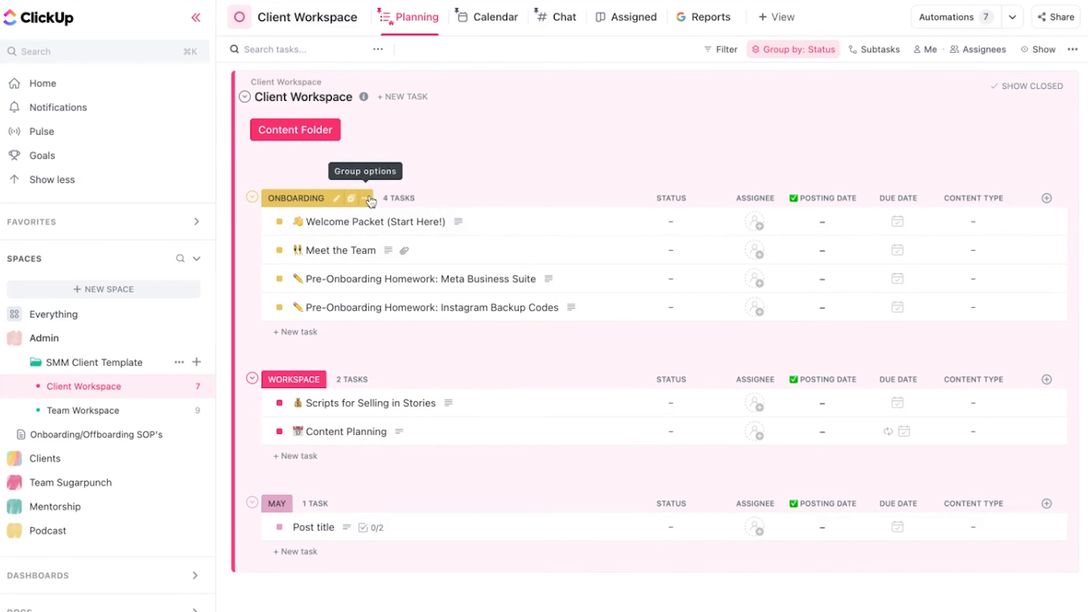
Open the status settings for Client Workspace and examine the preset and custom color choices for the January status without changing it
{"action": "left_click", "coordinate": [367, 198]}
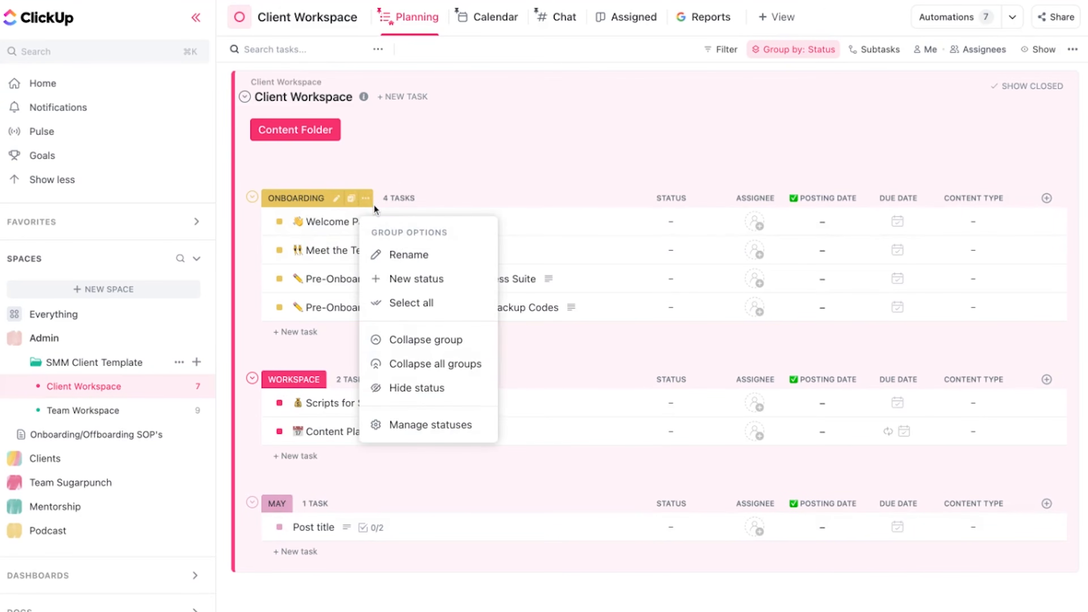
{"action": "left_click", "coordinate": [427, 425]}
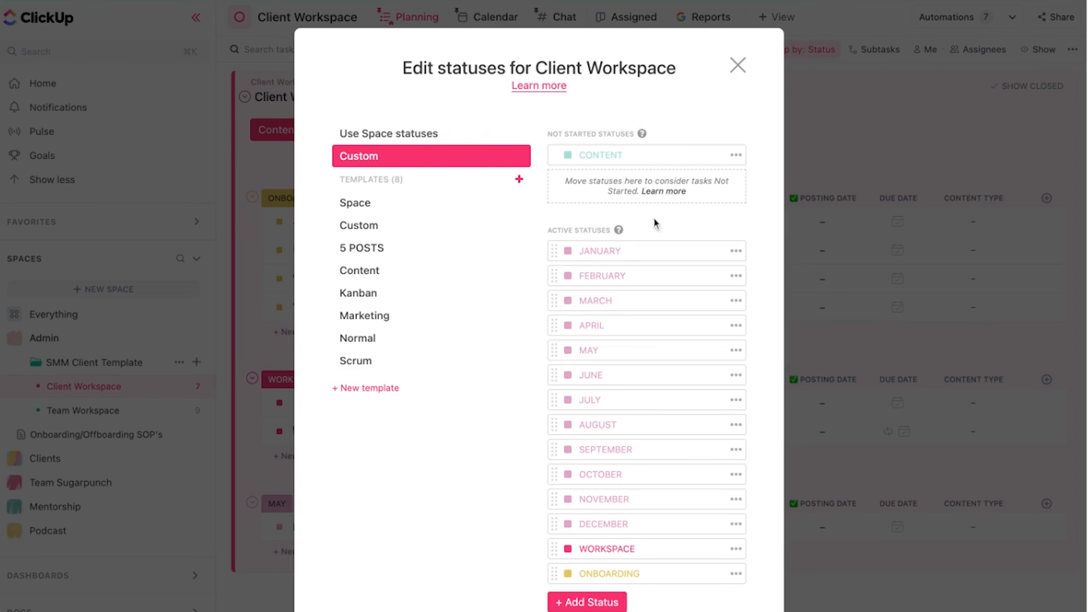
{"action": "scroll", "coordinate": [668, 282], "scroll_direction": "down", "scroll_amount": 1}
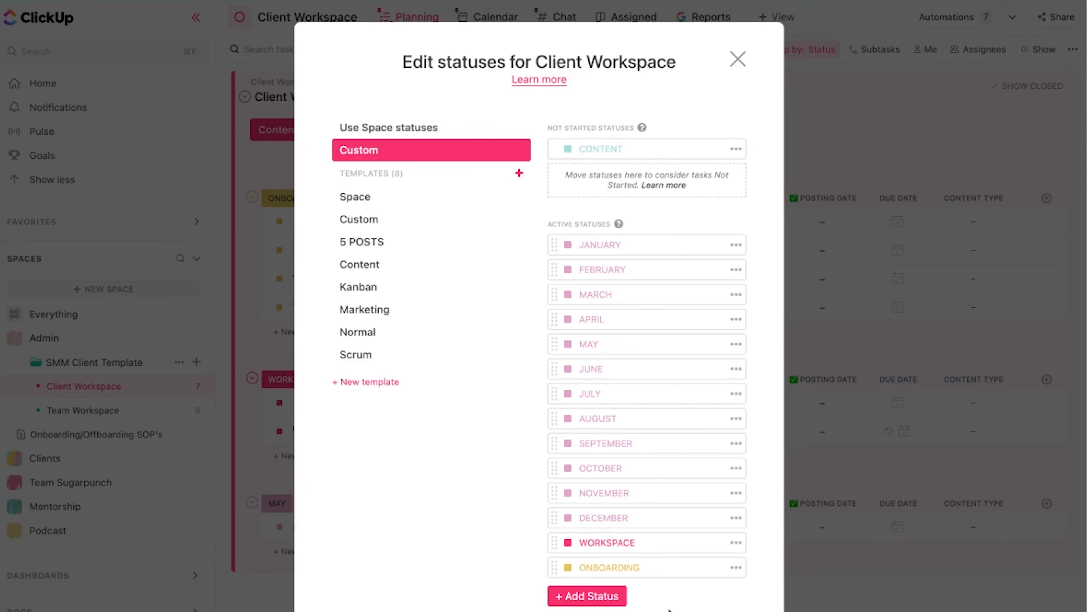
{"action": "left_click", "coordinate": [736, 250]}
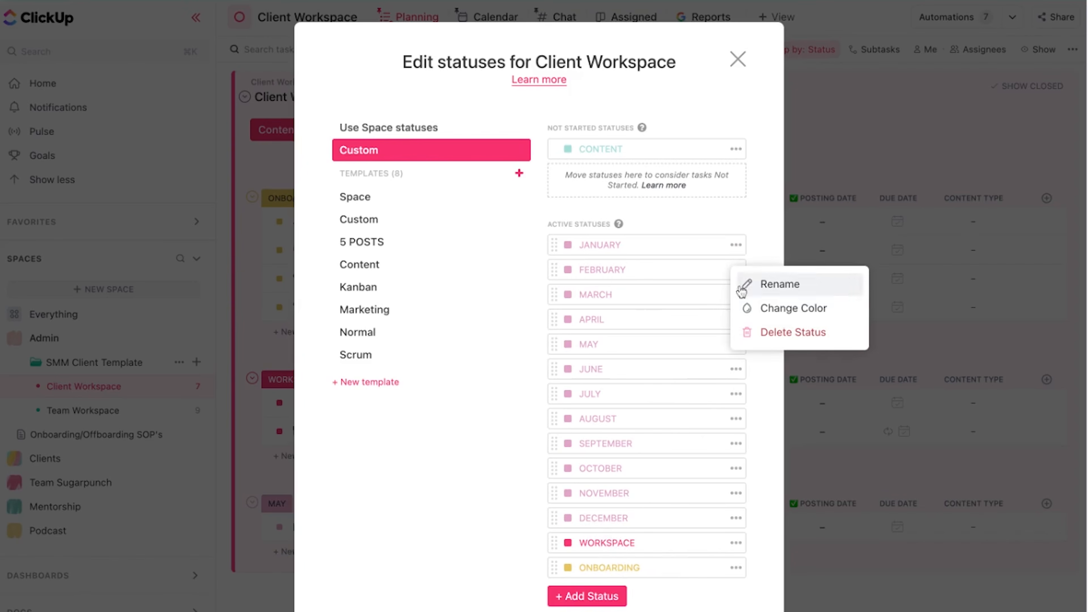
{"action": "left_click", "coordinate": [797, 308]}
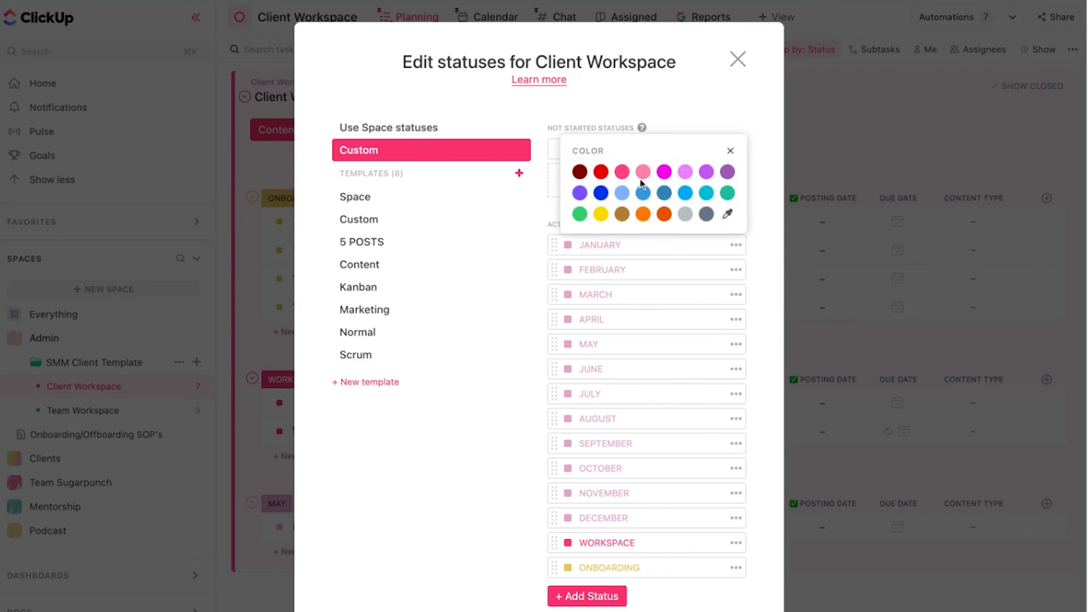
{"action": "left_click", "coordinate": [728, 215]}
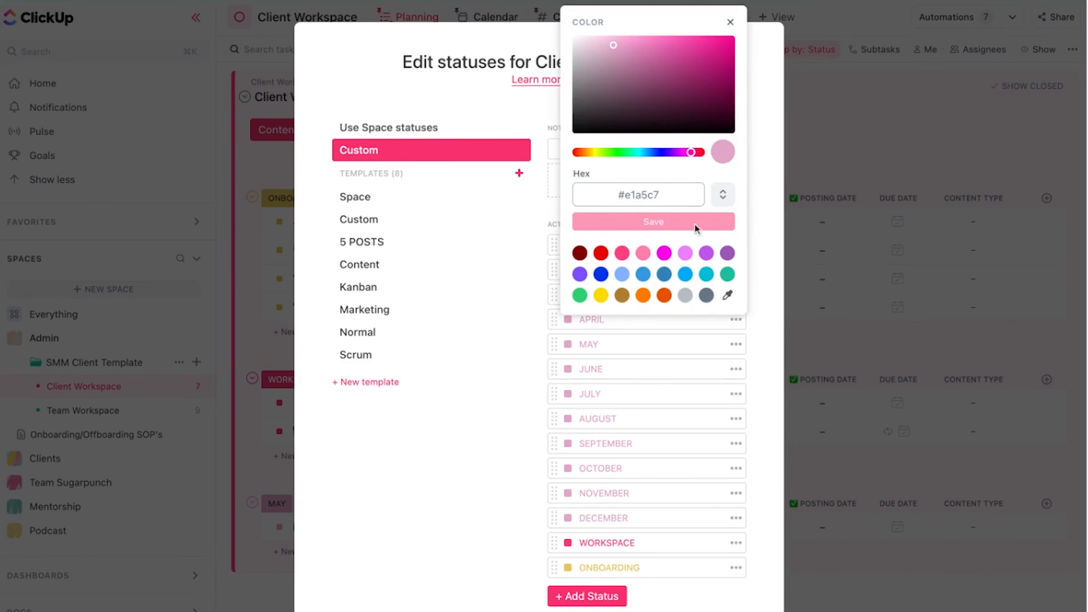
{"action": "left_click", "coordinate": [753, 340]}
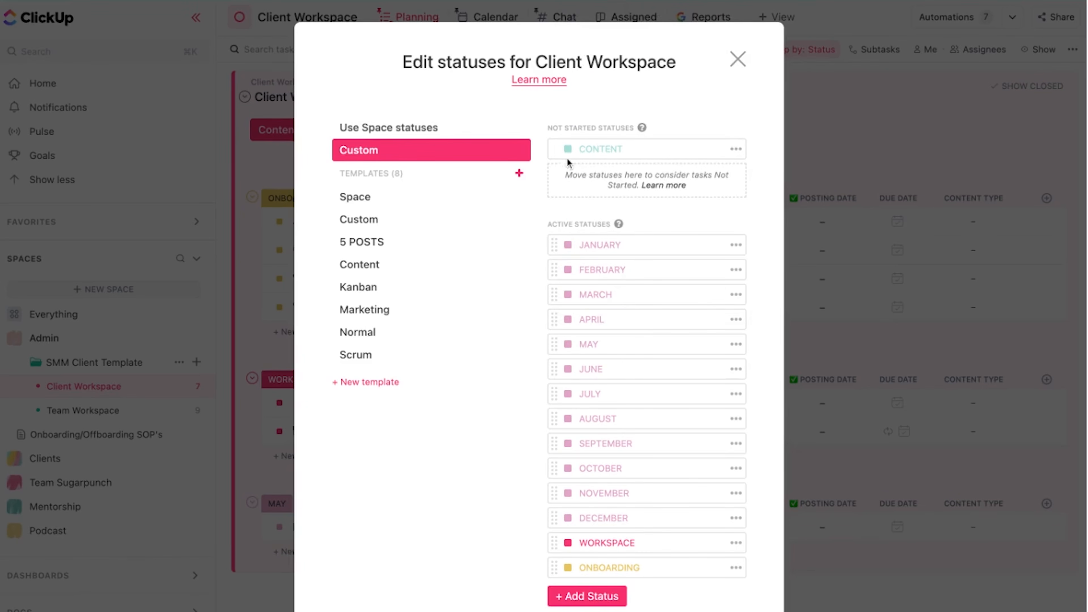
Try the Onboarding status as the first active status in Client Workspace, then move it back to the end of the active statuses
{"action": "left_click_drag", "start_coordinate": [552, 567], "coordinate": [554, 245]}
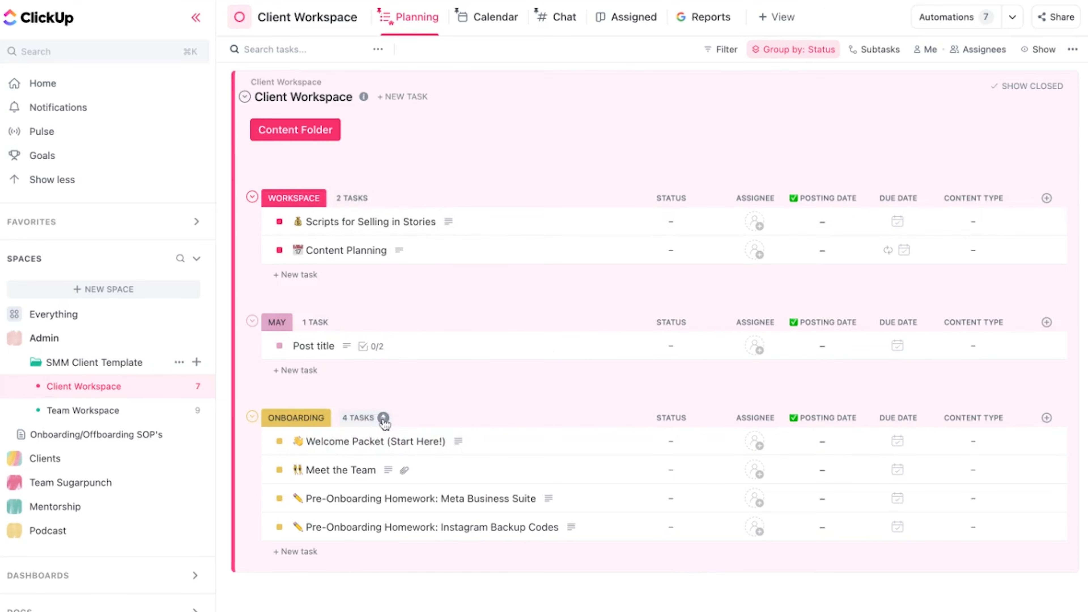
{"action": "left_click", "coordinate": [344, 417]}
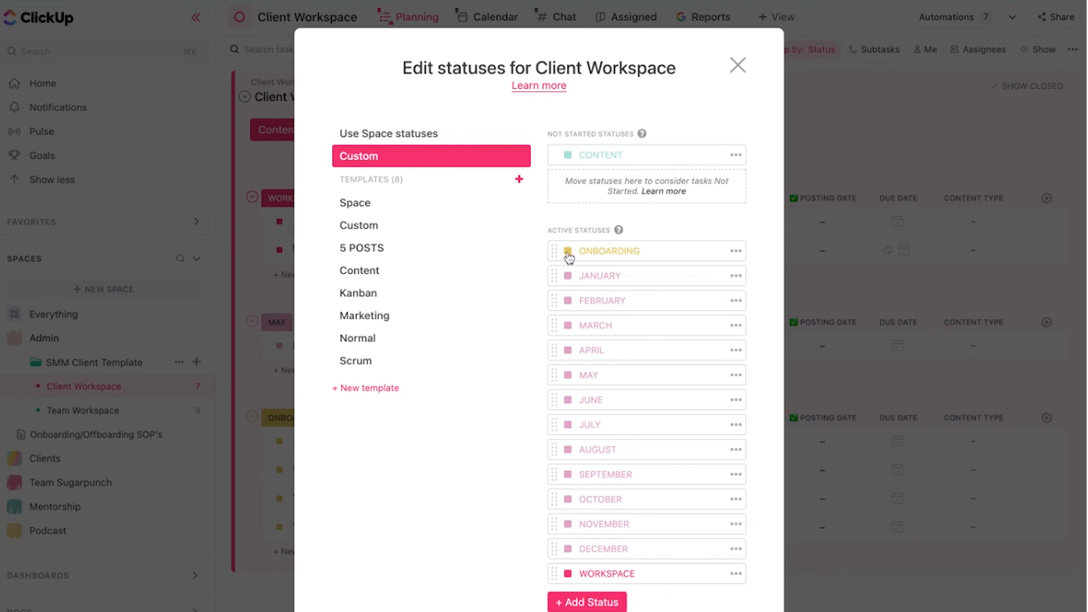
{"action": "left_click_drag", "start_coordinate": [559, 247], "coordinate": [561, 374]}
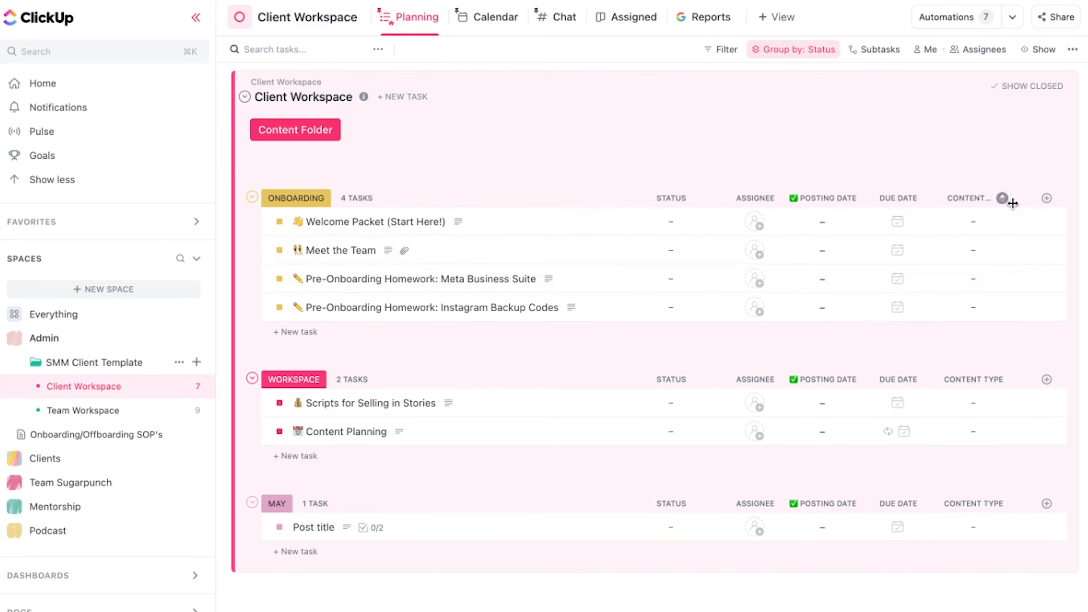
Open the STATUS field's options for editing, check the color choices for READY FOR REVIEW, and save the field without changes
{"action": "left_click", "coordinate": [1046, 199]}
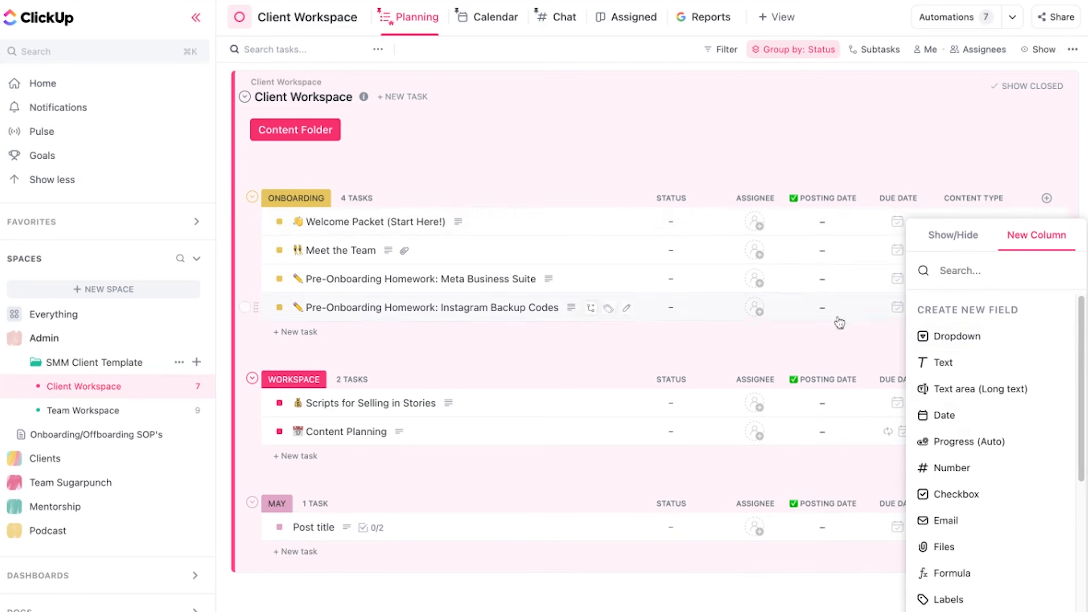
{"action": "left_click", "coordinate": [662, 225]}
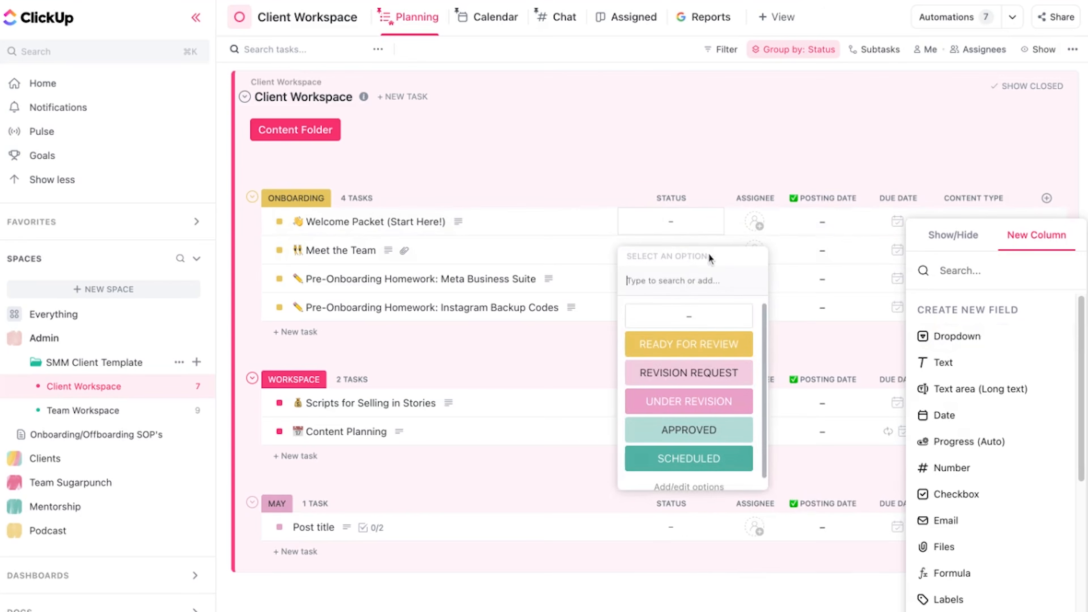
{"action": "scroll", "coordinate": [720, 388], "scroll_direction": "down", "scroll_amount": 1}
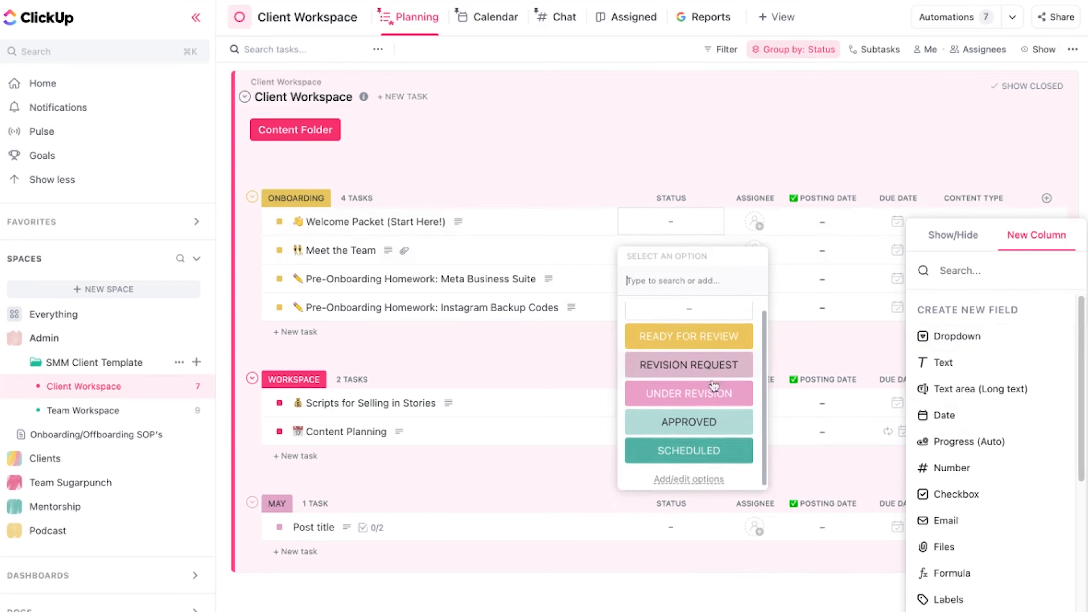
{"action": "left_click", "coordinate": [688, 476]}
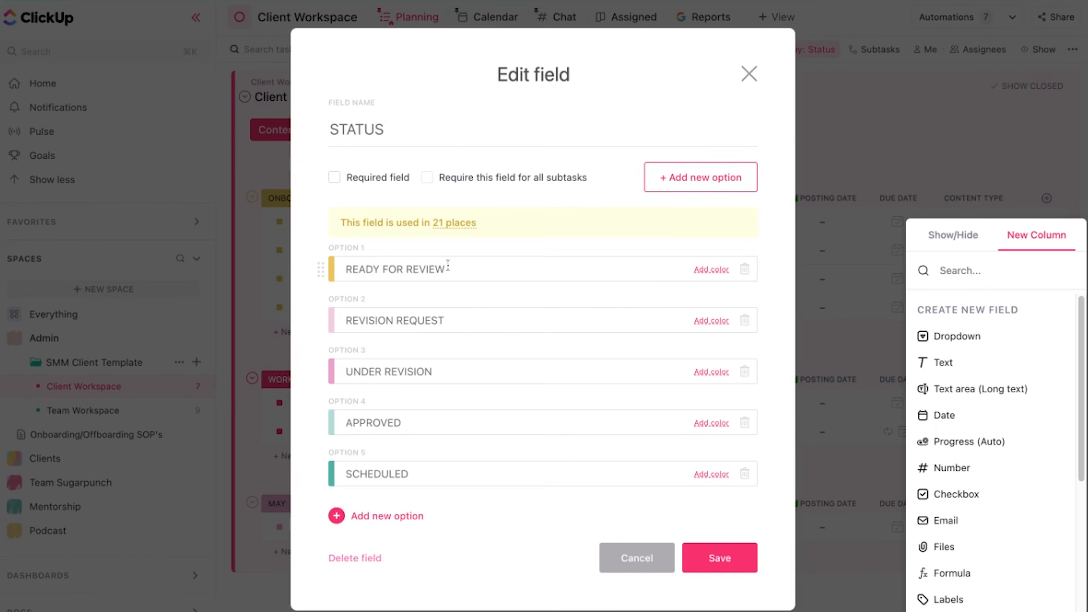
{"action": "left_click", "coordinate": [709, 270]}
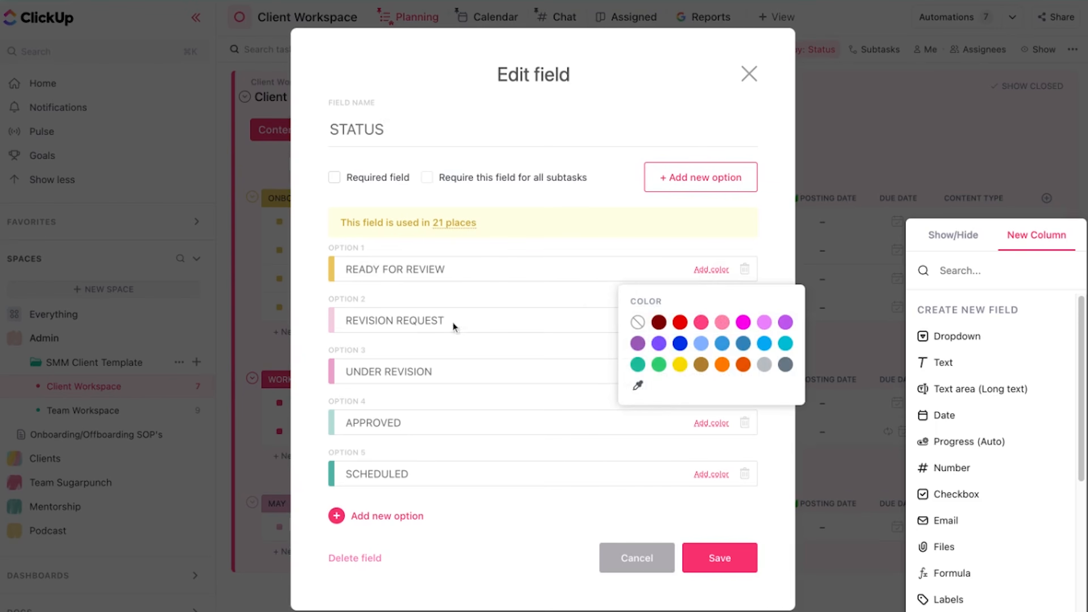
{"action": "left_click", "coordinate": [425, 283]}
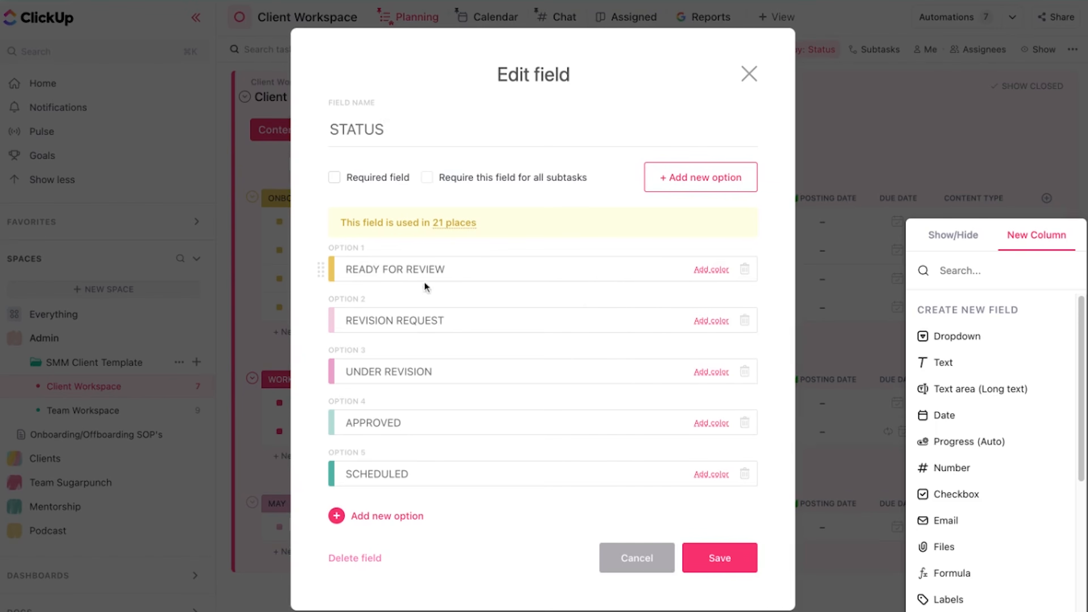
{"action": "left_click", "coordinate": [719, 558]}
Review the STATUS options for the Welcome Packet task, and browse the field types available for a new column
{"action": "left_click", "coordinate": [681, 221]}
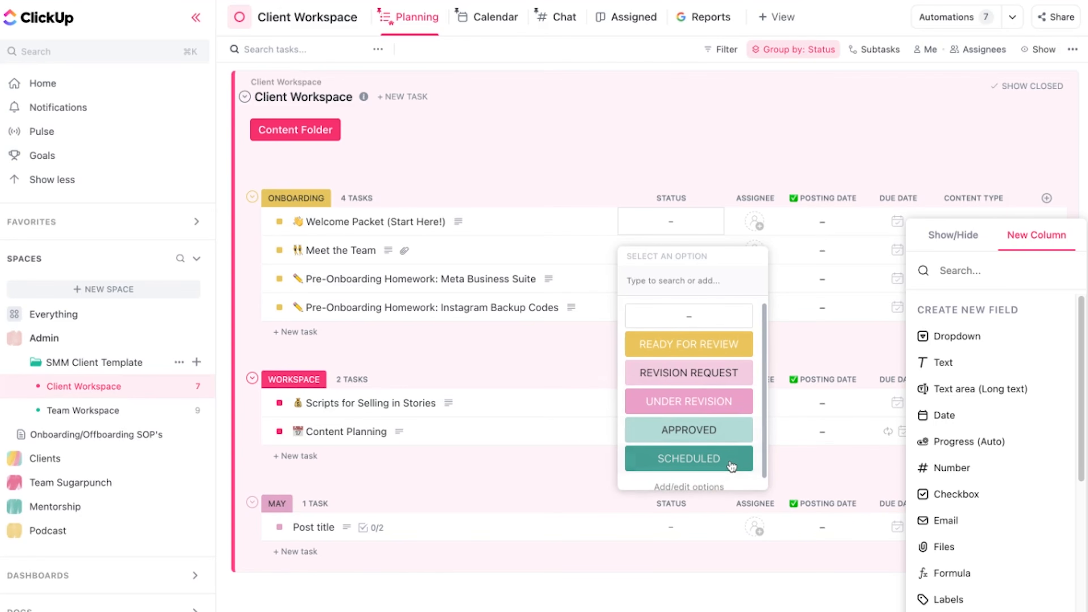
{"action": "left_click", "coordinate": [643, 586]}
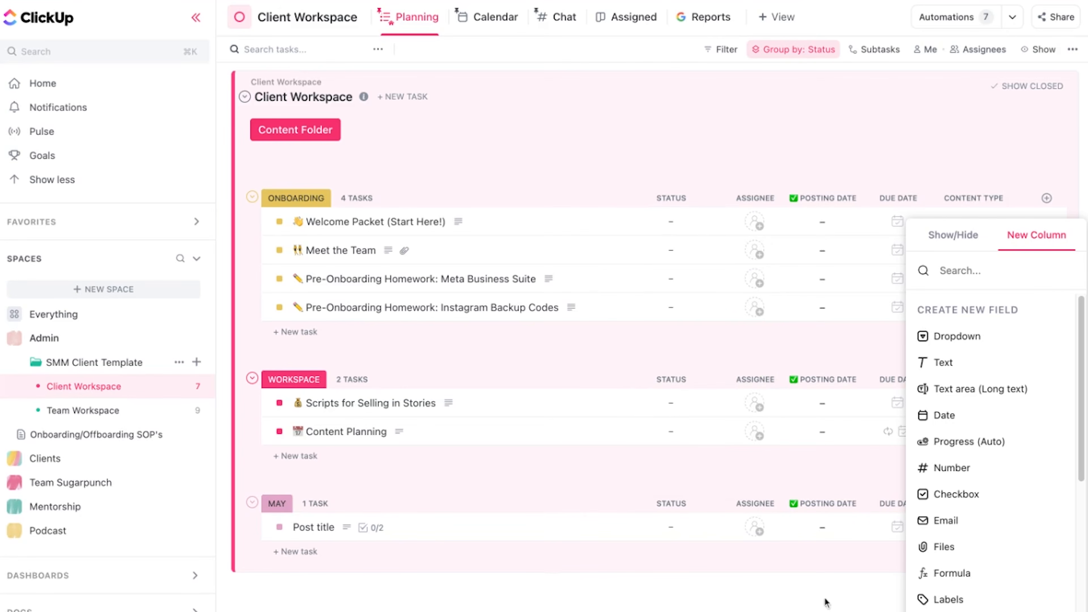
{"action": "left_click", "coordinate": [810, 142]}
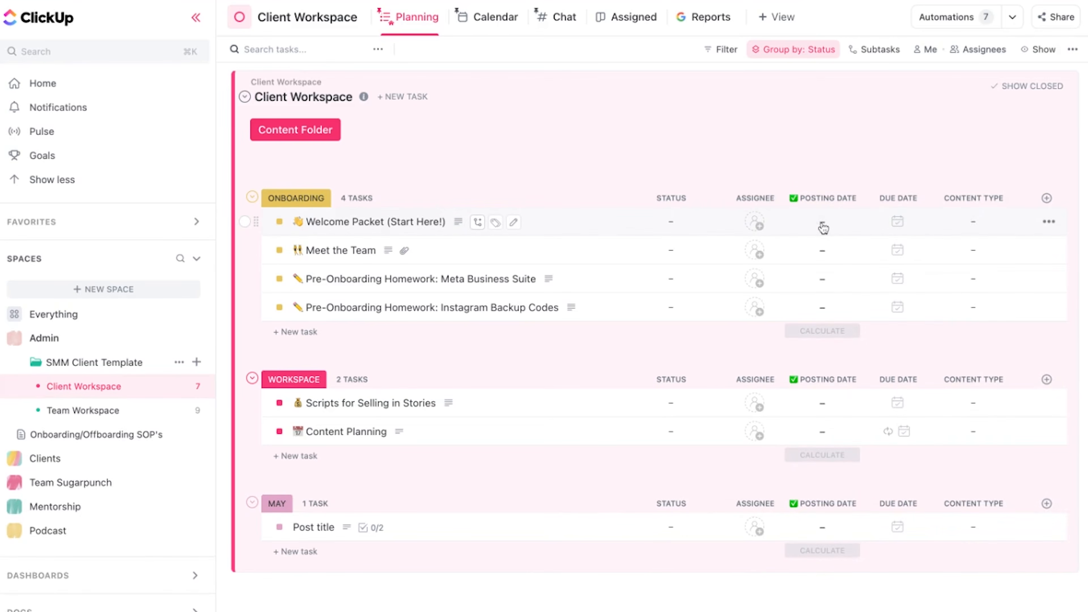
{"action": "left_click", "coordinate": [1046, 198]}
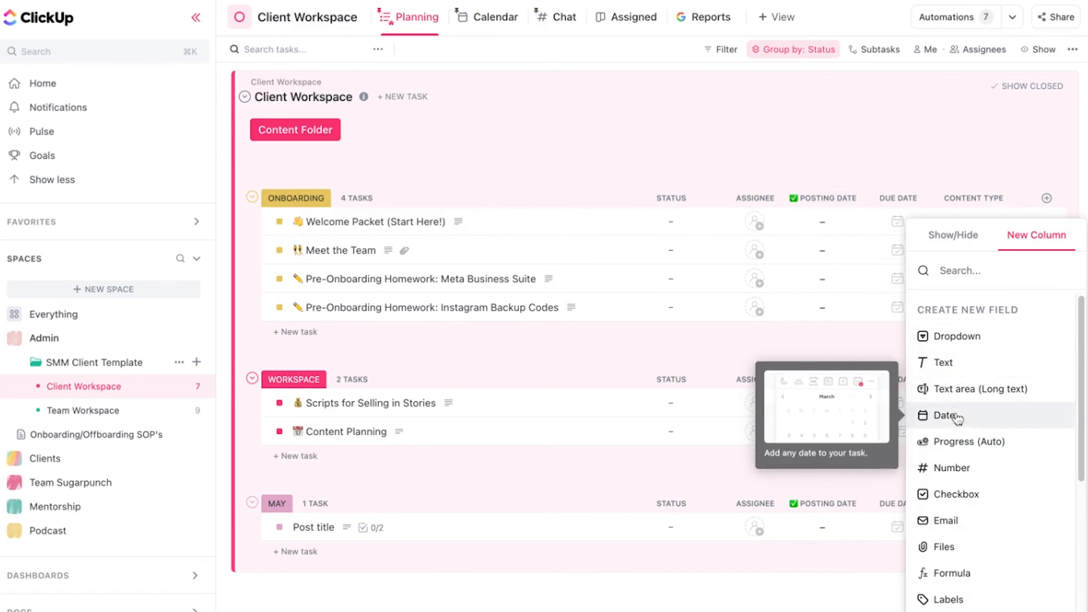
Leave the new column choices and review the CONTENT TYPE options for the Welcome Packet task without selecting one
{"action": "left_click", "coordinate": [829, 138]}
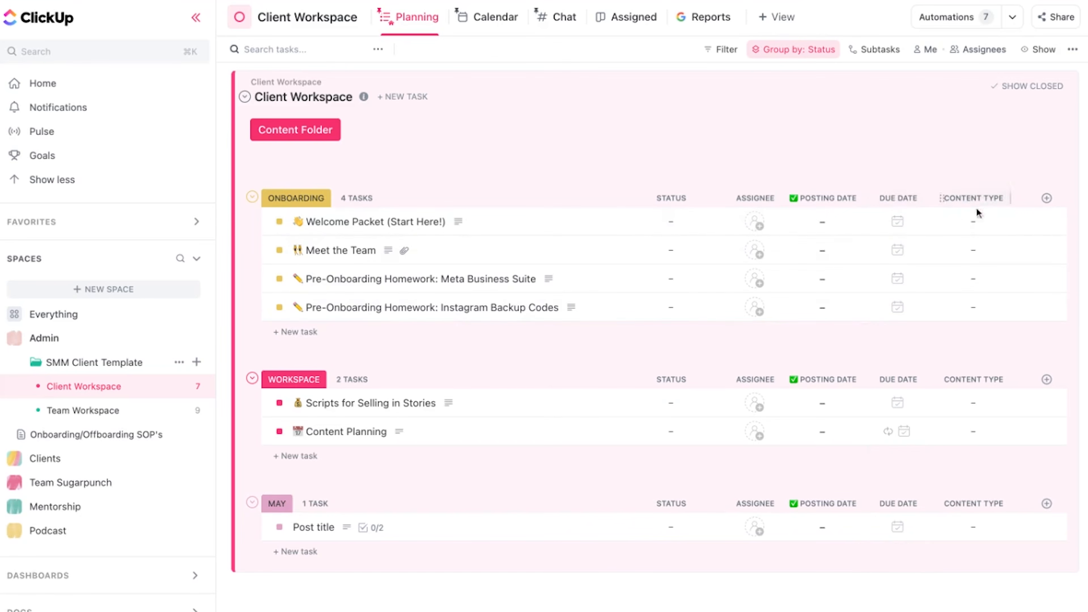
{"action": "left_click", "coordinate": [976, 225]}
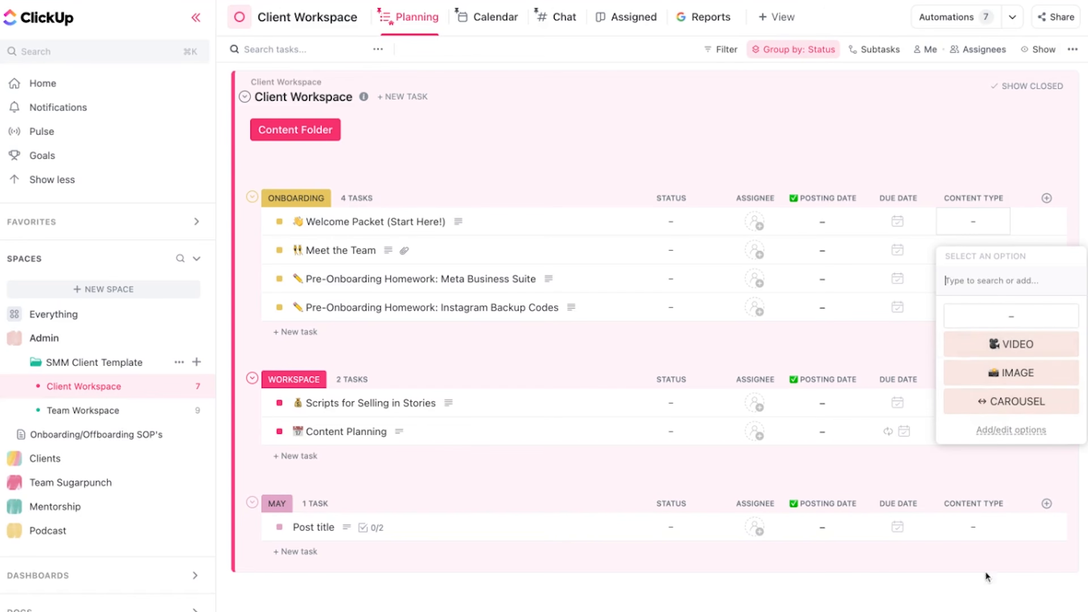
{"action": "key", "text": "Escape"}
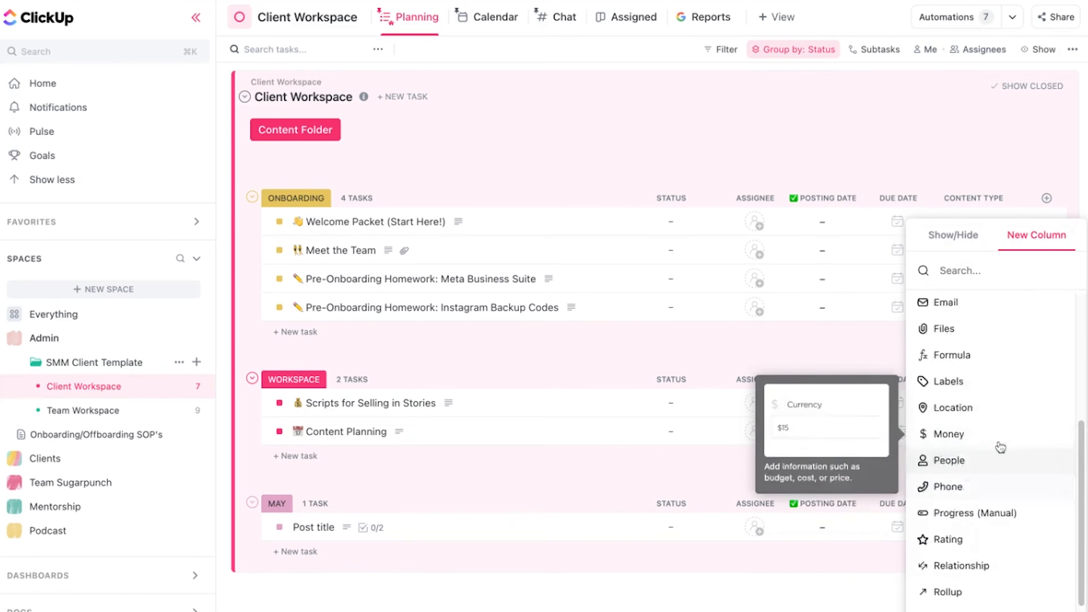
Browse the full range of field types available for a new column in Client Workspace without adding one
{"action": "scroll", "coordinate": [998, 433], "scroll_direction": "up", "scroll_amount": 5}
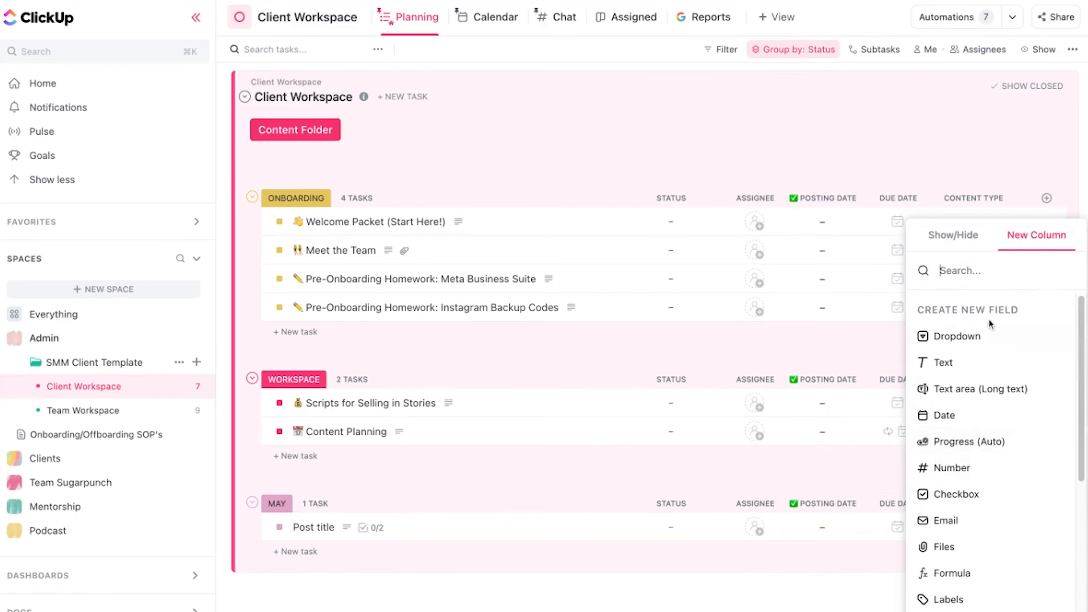
{"action": "scroll", "coordinate": [997, 599], "scroll_direction": "down", "scroll_amount": 5}
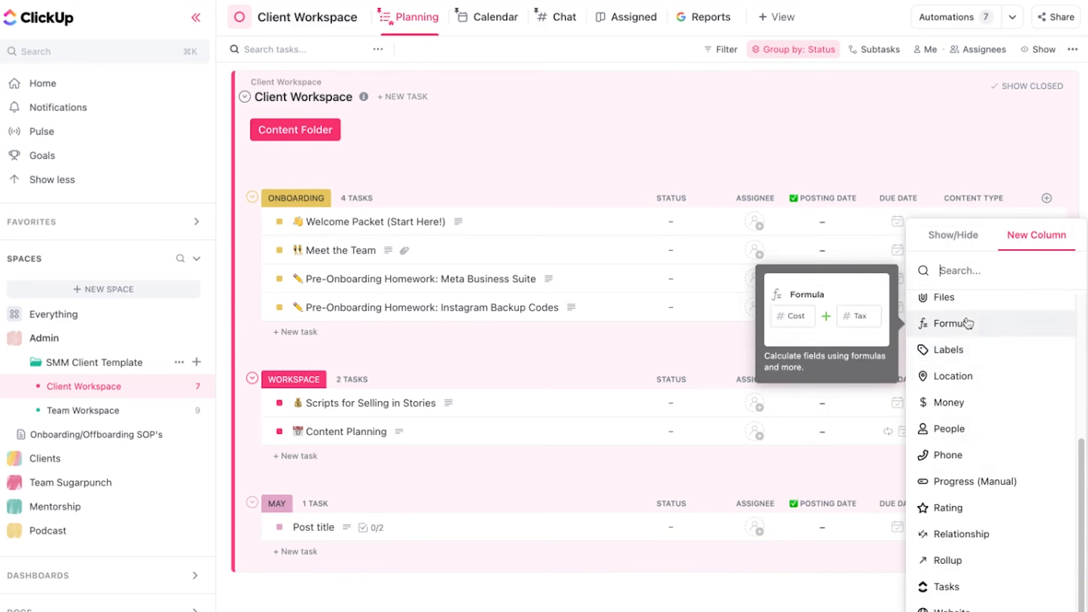
{"action": "scroll", "coordinate": [974, 406], "scroll_direction": "up", "scroll_amount": 5}
{"action": "left_click", "coordinate": [832, 548]}
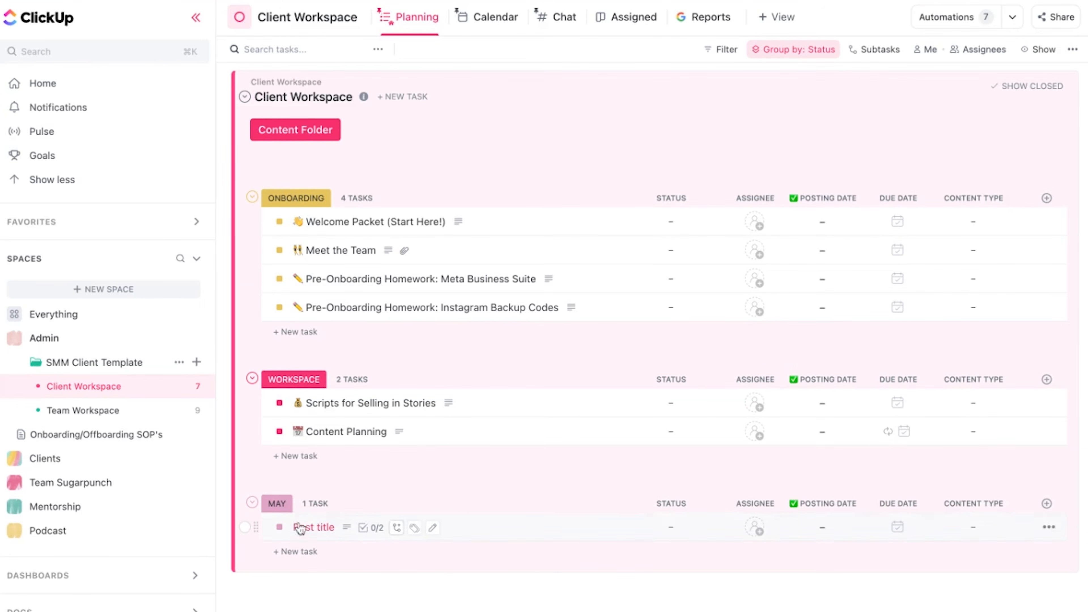
Open the Post title task under May, review its reel instructions, custom fields and checklist, and close it
{"action": "left_click", "coordinate": [319, 528]}
{"action": "left_click", "coordinate": [352, 378]}
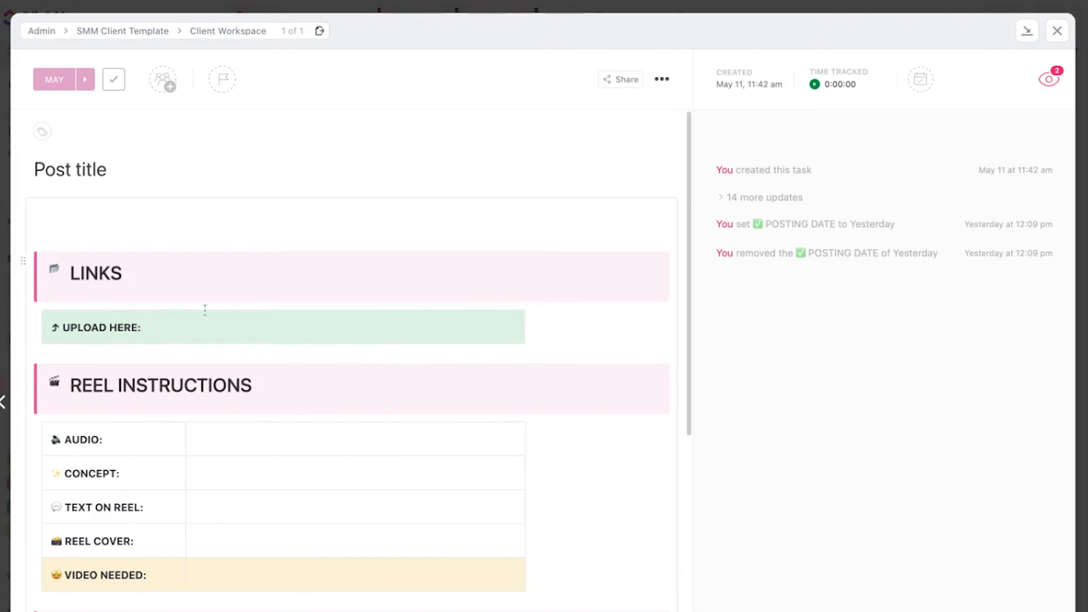
{"action": "scroll", "coordinate": [357, 433], "scroll_direction": "down", "scroll_amount": 10}
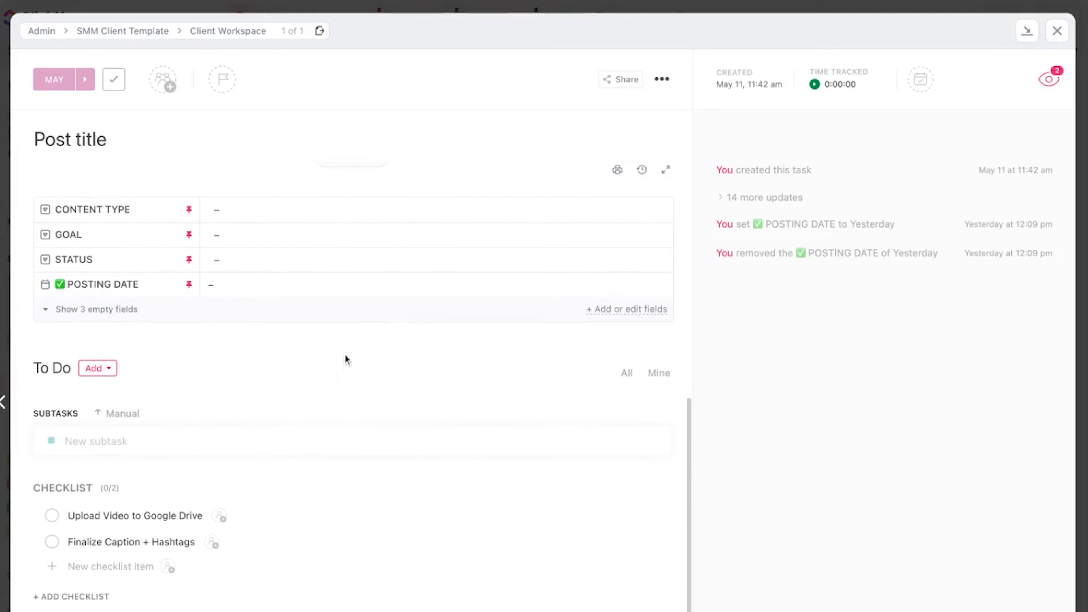
{"action": "left_click", "coordinate": [1057, 31]}
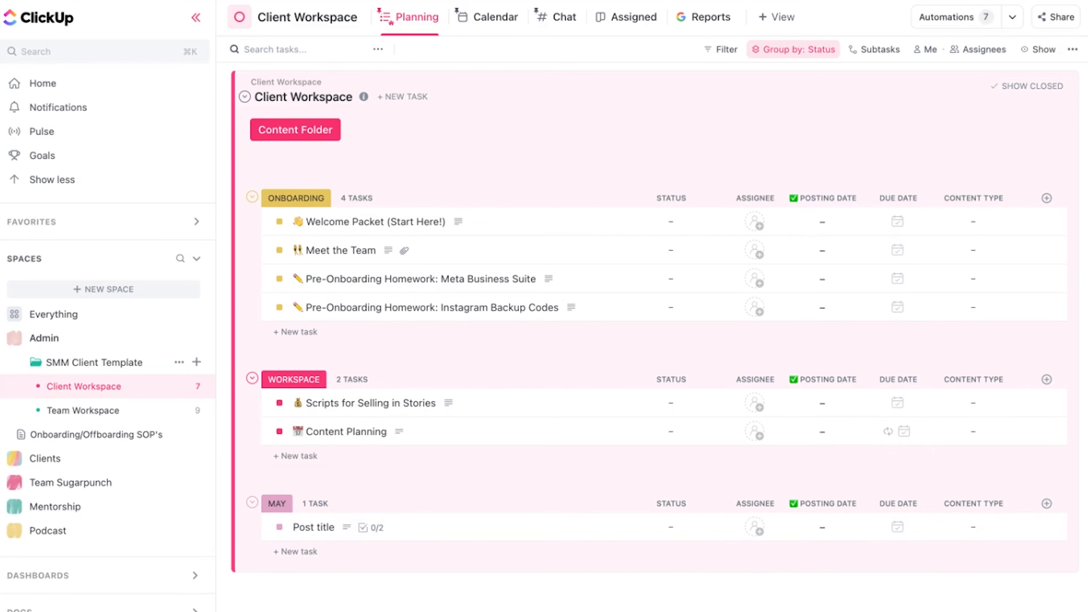
{"action": "mouse_move", "coordinate": [745, 197]}
{"action": "left_mouse_down"}
{"action": "mouse_move", "coordinate": [904, 198]}
{"action": "mouse_move", "coordinate": [711, 204]}
{"action": "mouse_move", "coordinate": [733, 197]}
{"action": "left_mouse_up"}
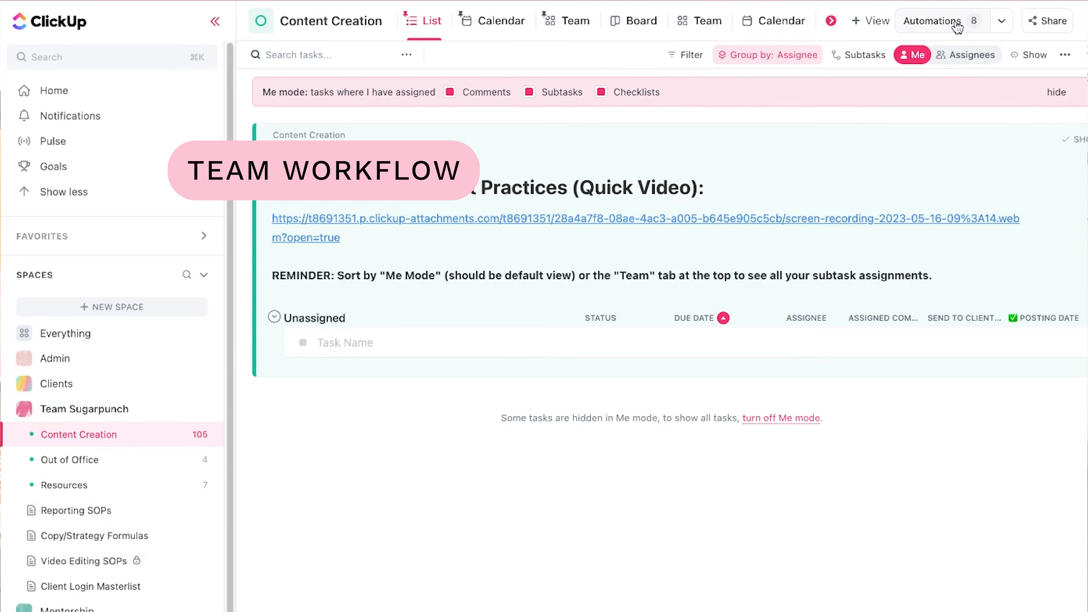
Open the automations for Content Creation, and review the status options of a task in the copywriting status
{"action": "left_click", "coordinate": [932, 21]}
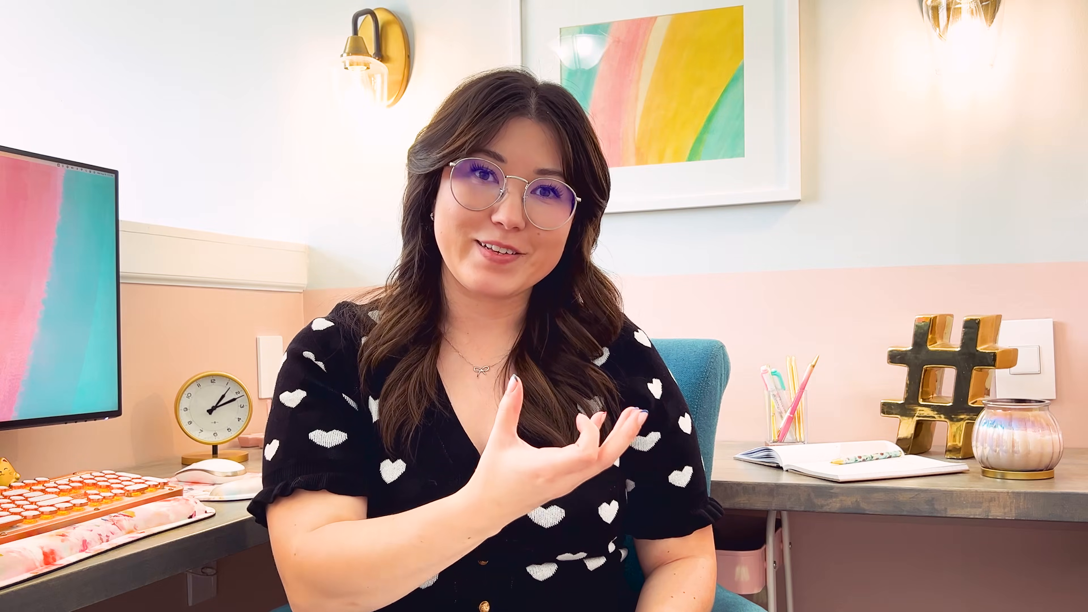
{"action": "left_click", "coordinate": [94, 65]}
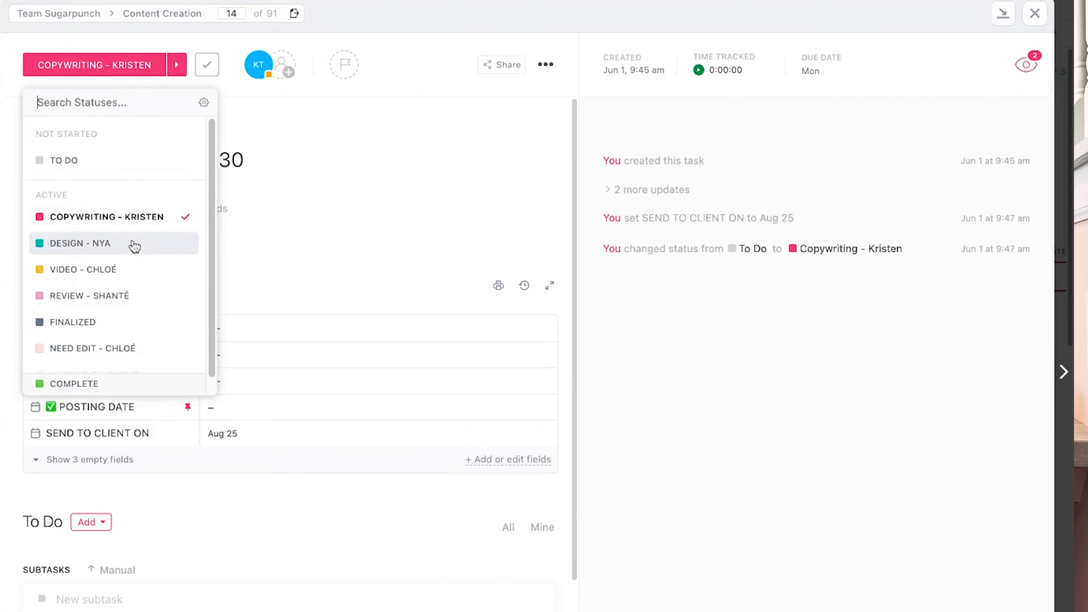
{"action": "scroll", "coordinate": [147, 358], "scroll_direction": "down", "scroll_amount": 1}
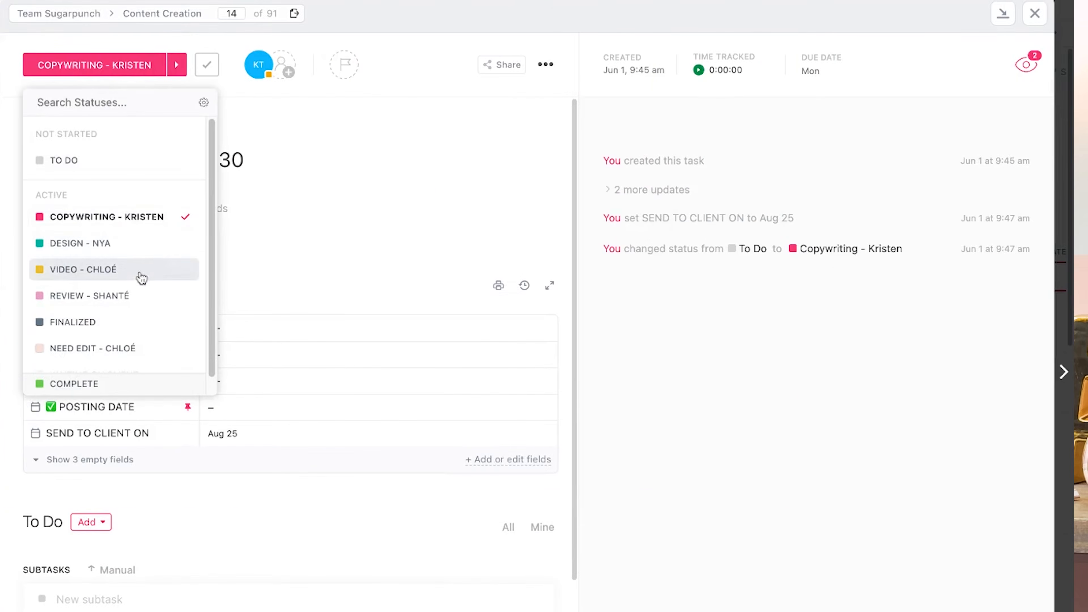
{"action": "scroll", "coordinate": [149, 360], "scroll_direction": "down", "scroll_amount": 1}
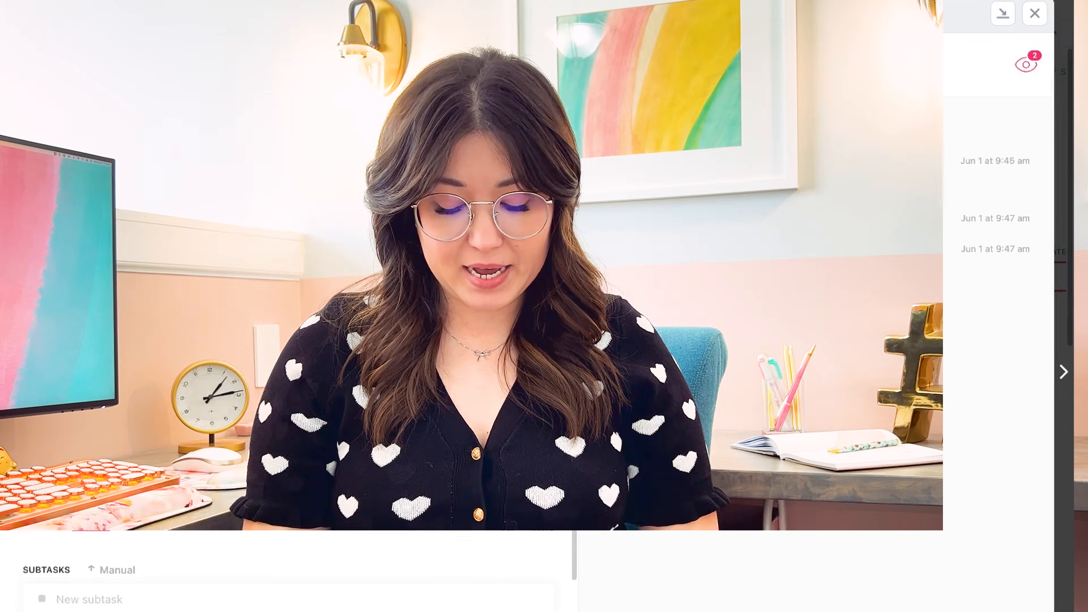